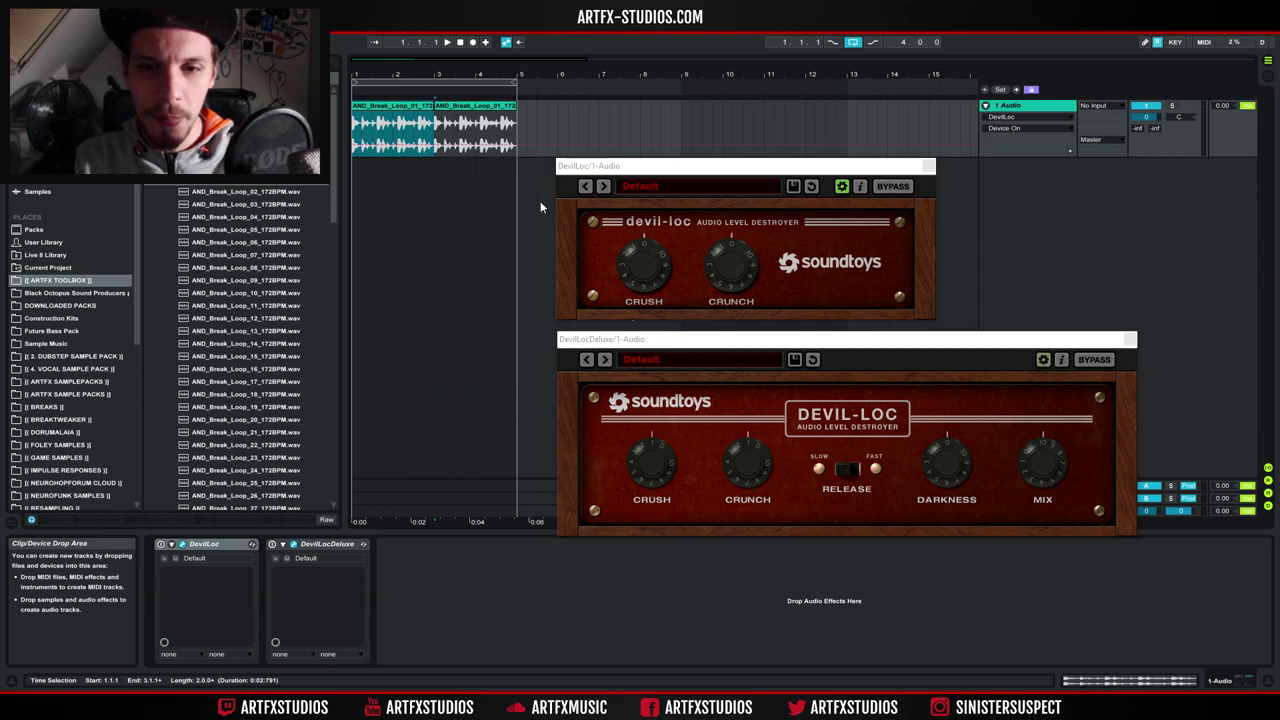
# Position the Devil-Loc window left and the Devil-Loc Deluxe window beside it, with no overlap.
pyautogui.click(1088, 348)
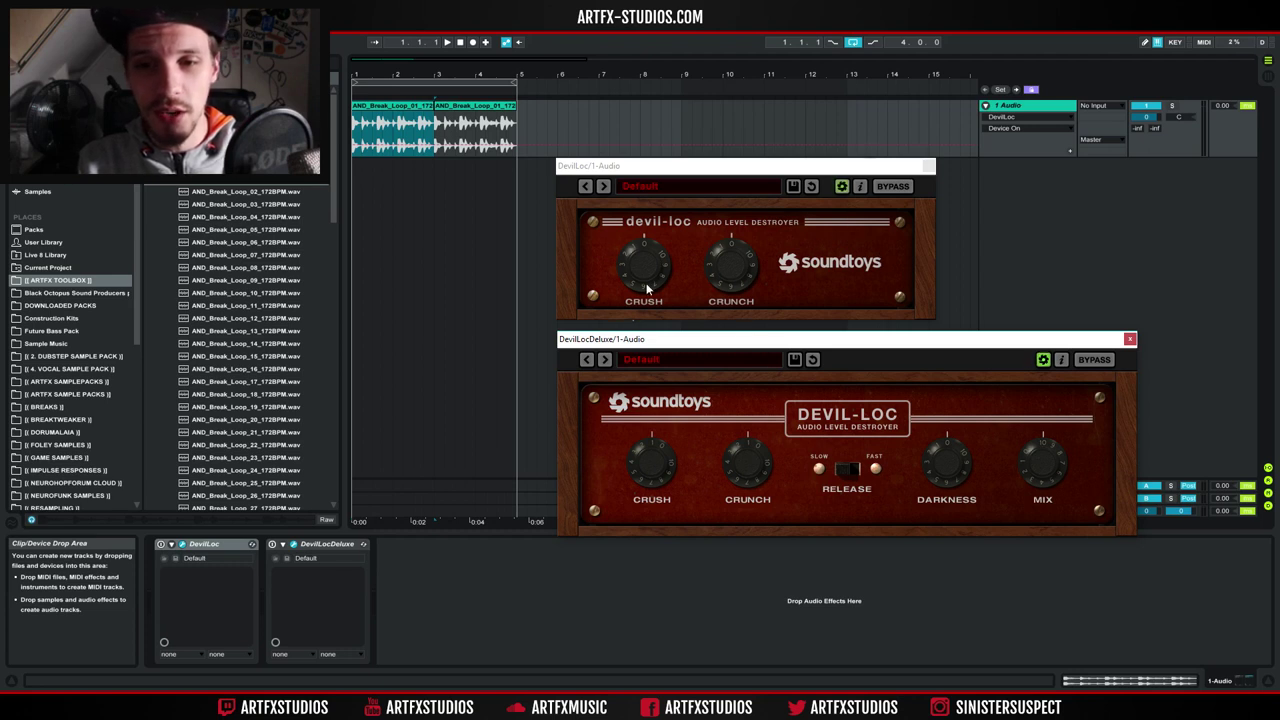
pyautogui.moveTo(710, 168); pyautogui.dragTo(550, 162)
pyautogui.moveTo(665, 345); pyautogui.dragTo(651, 357)
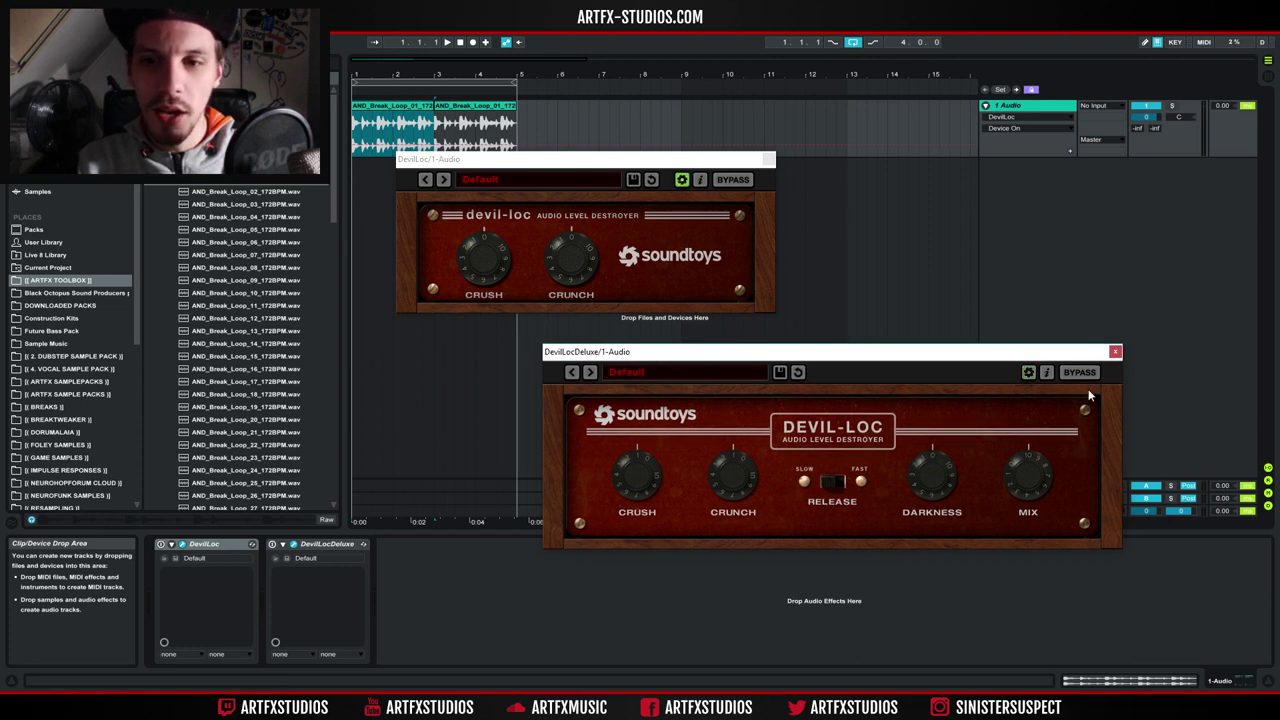
pyautogui.moveTo(911, 358); pyautogui.dragTo(893, 352)
# Close the original Devil-Loc window and delete that device from the 1-Audio chain.
pyautogui.click(210, 547)
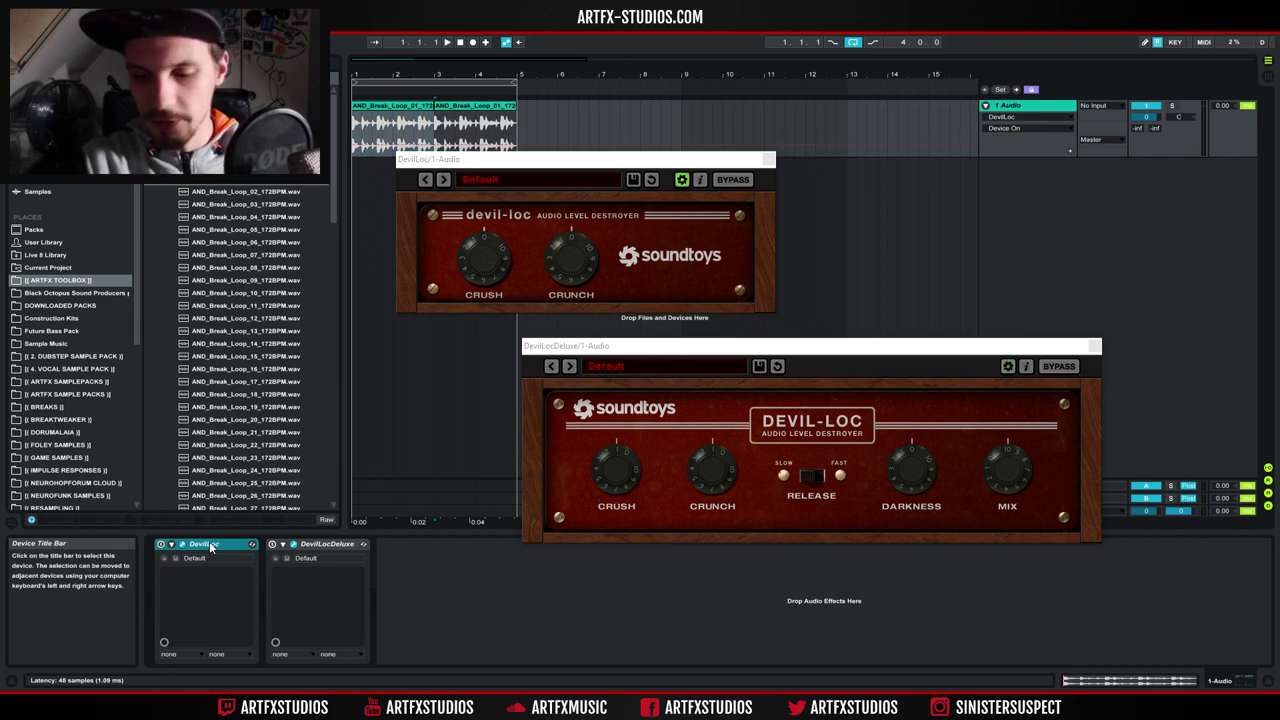
pyautogui.click(175, 558)
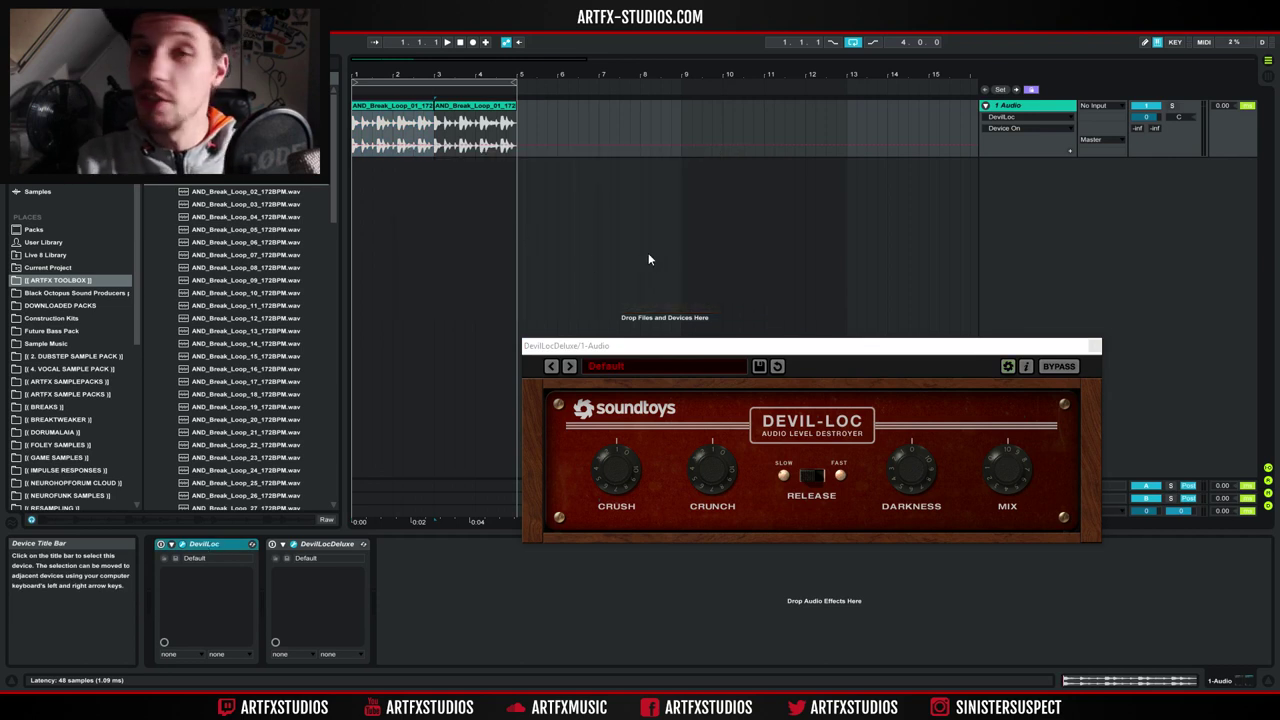
pyautogui.press('Delete')
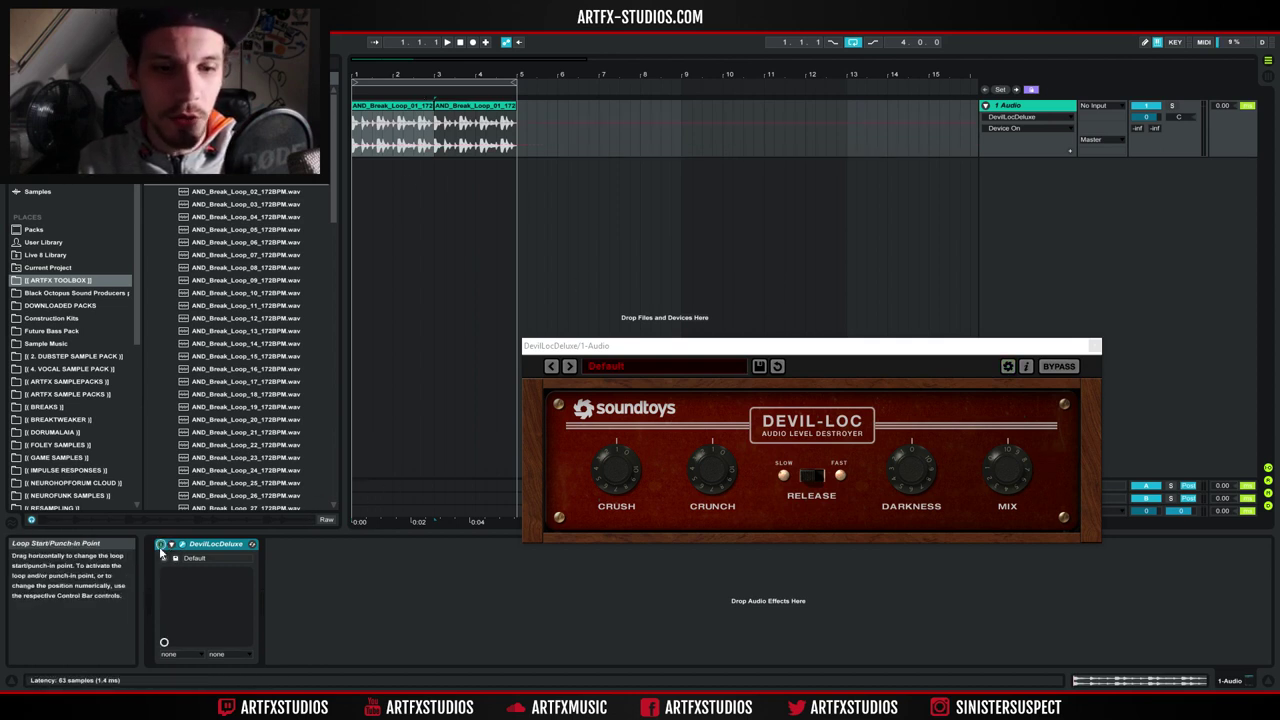
# Play the first drum break clip, set the volume to -6.1 dB, and restart the loop.
pyautogui.click(383, 107)
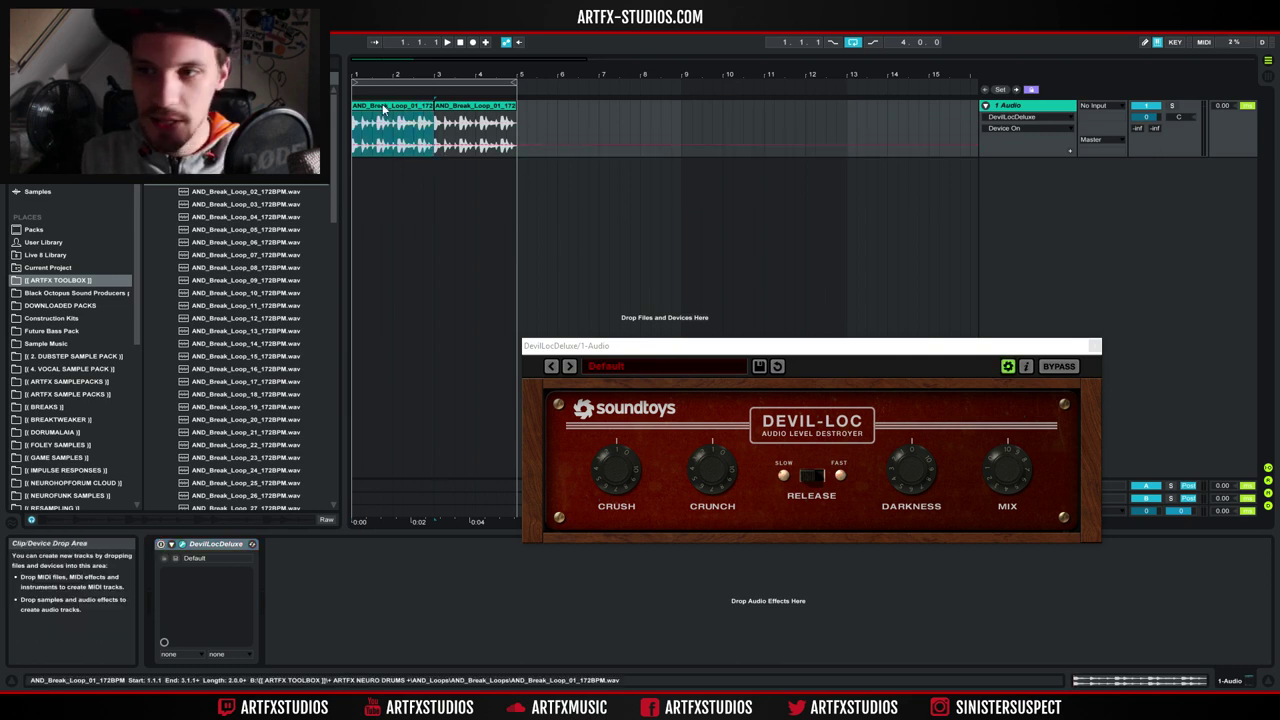
pyautogui.press('space')
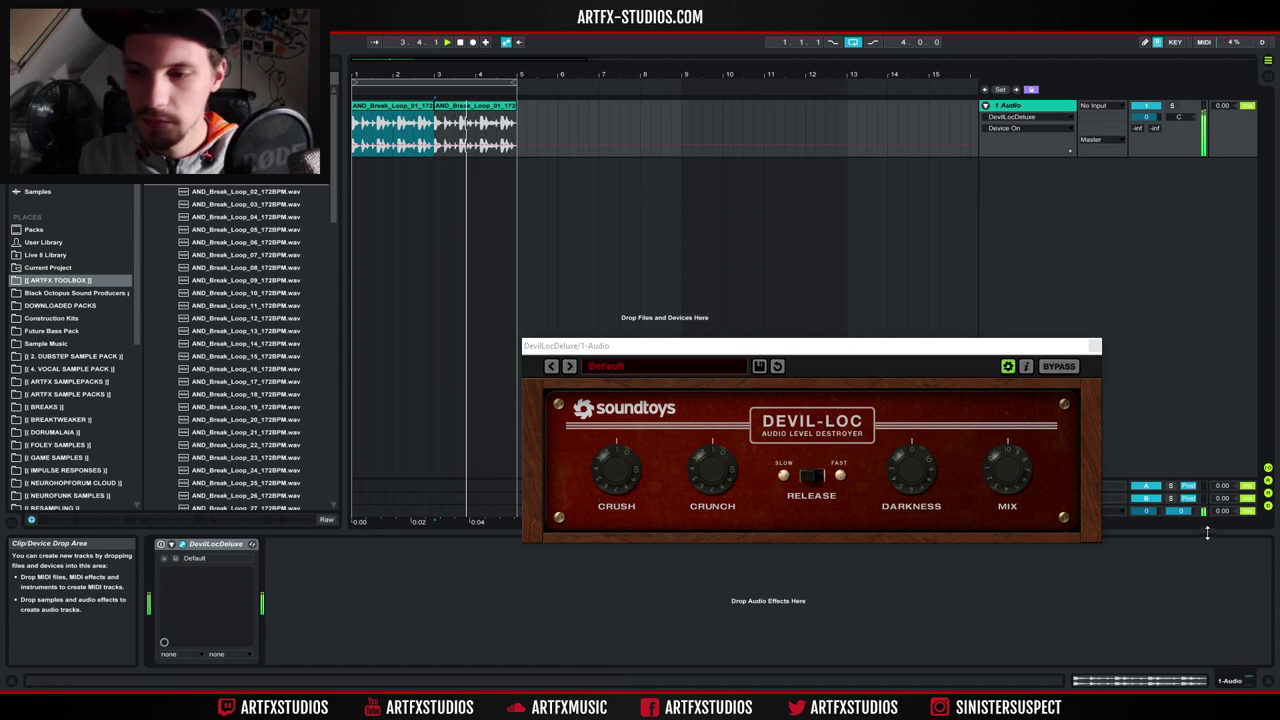
pyautogui.moveTo(1154, 512); pyautogui.dragTo(1154, 525)
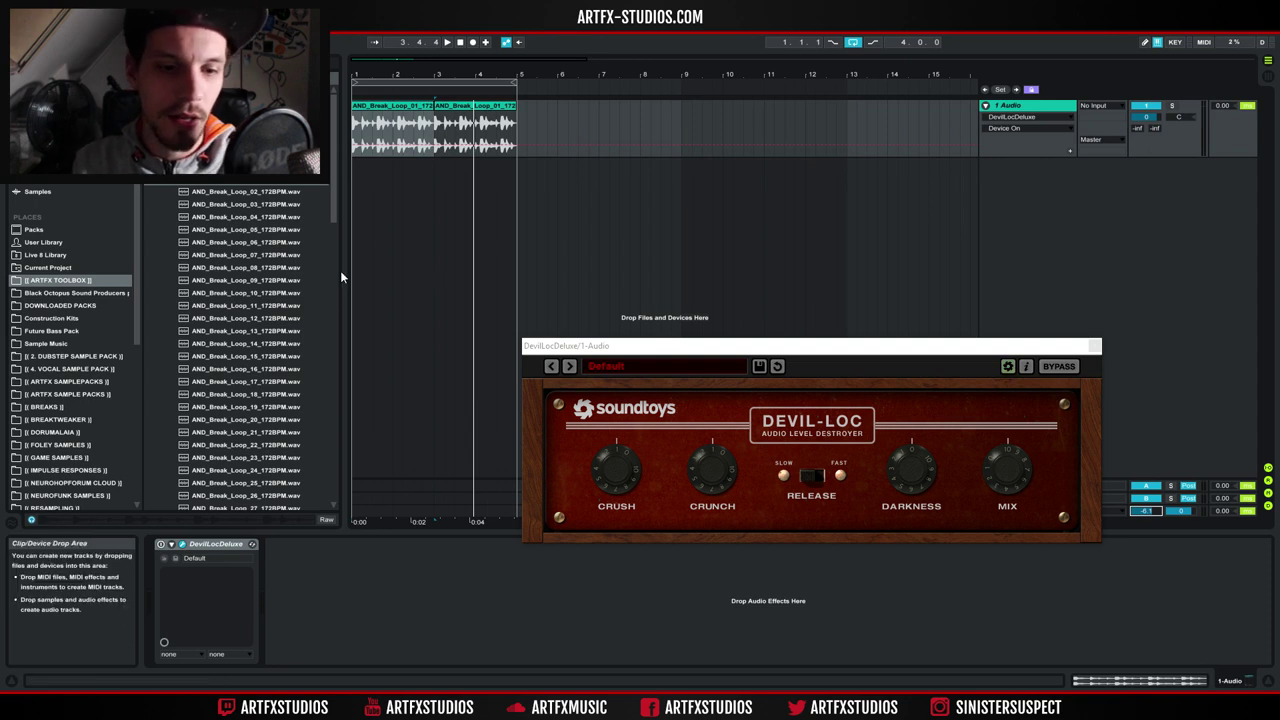
pyautogui.press('space')
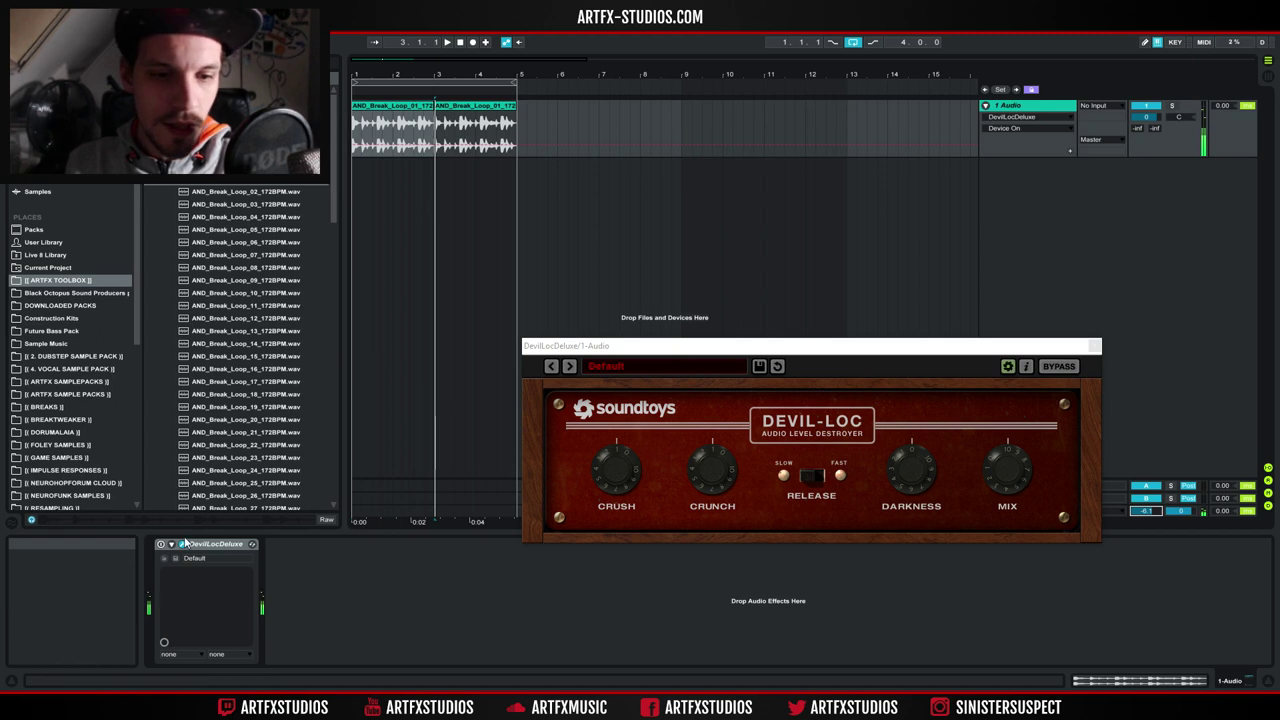
pyautogui.press('space')
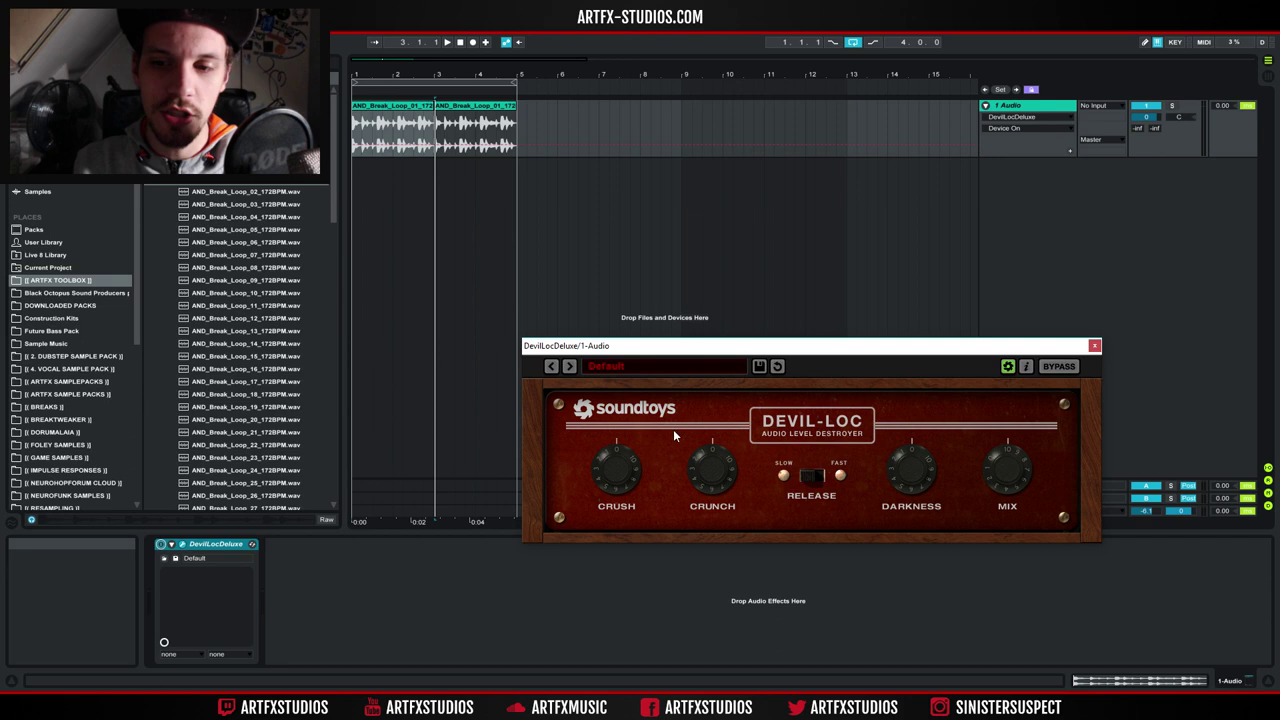
pyautogui.press('space')
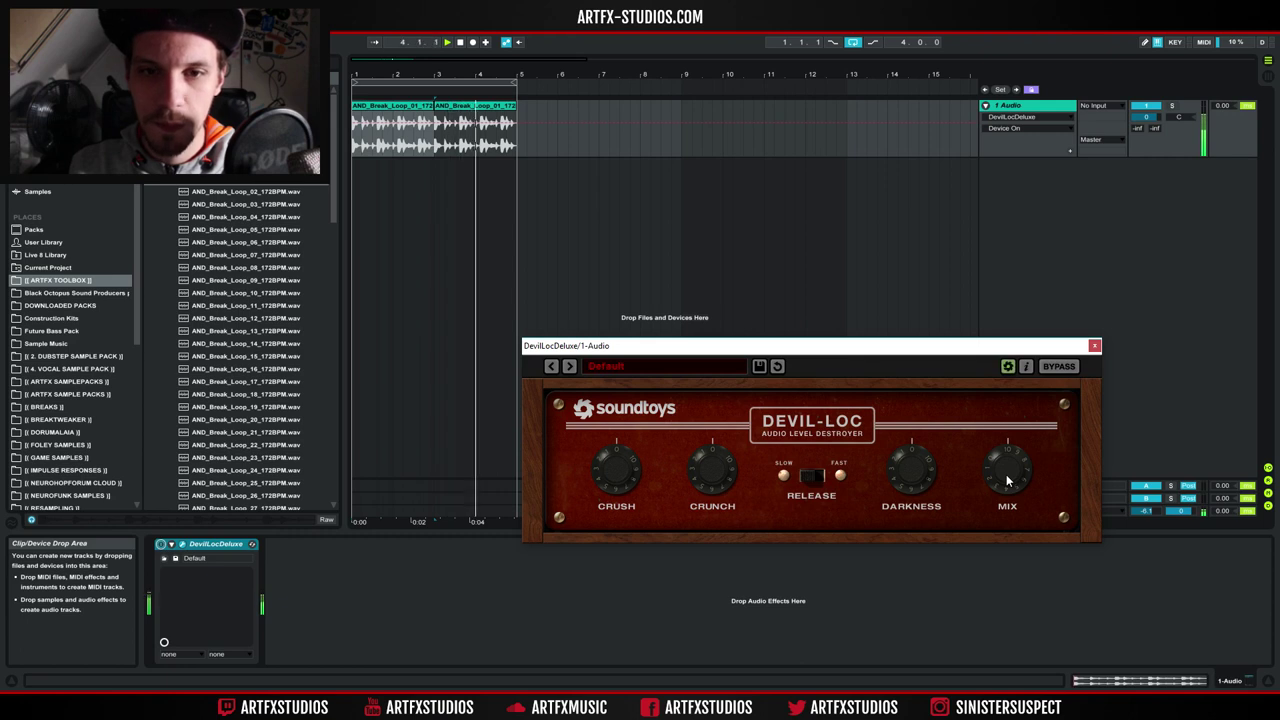
pyautogui.press('space')
pyautogui.press('space')
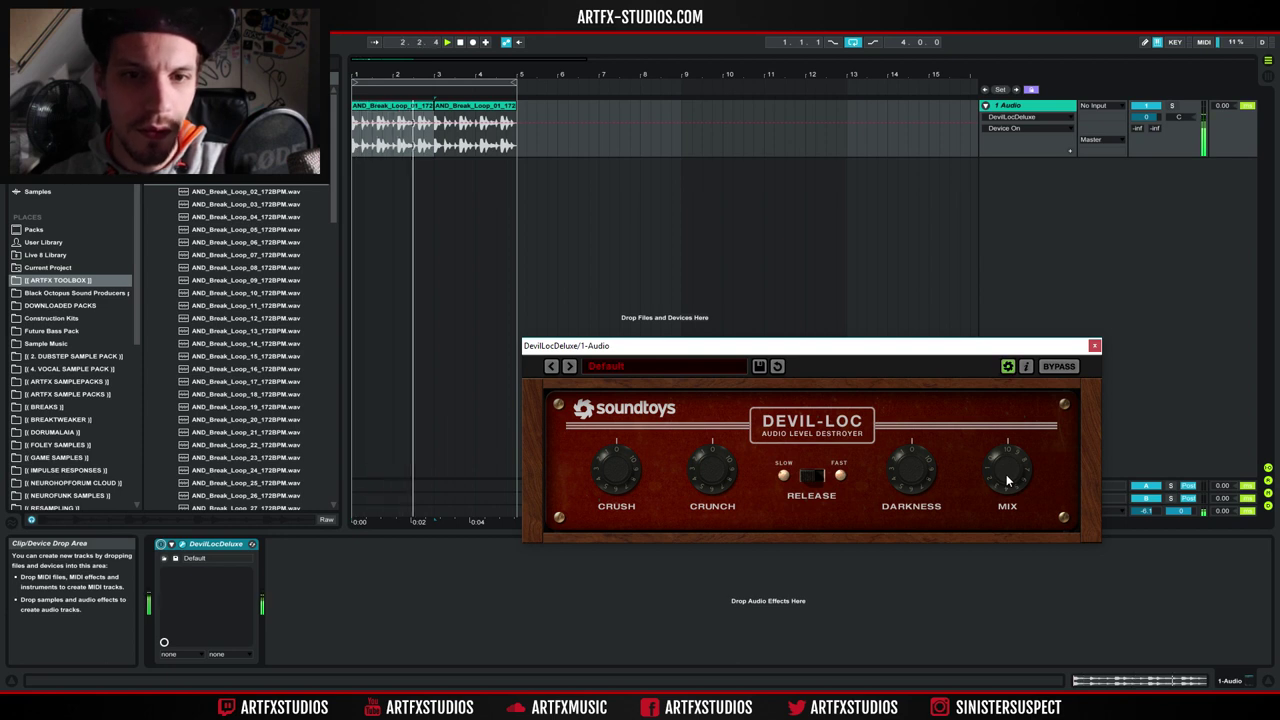
pyautogui.click(1007, 481)
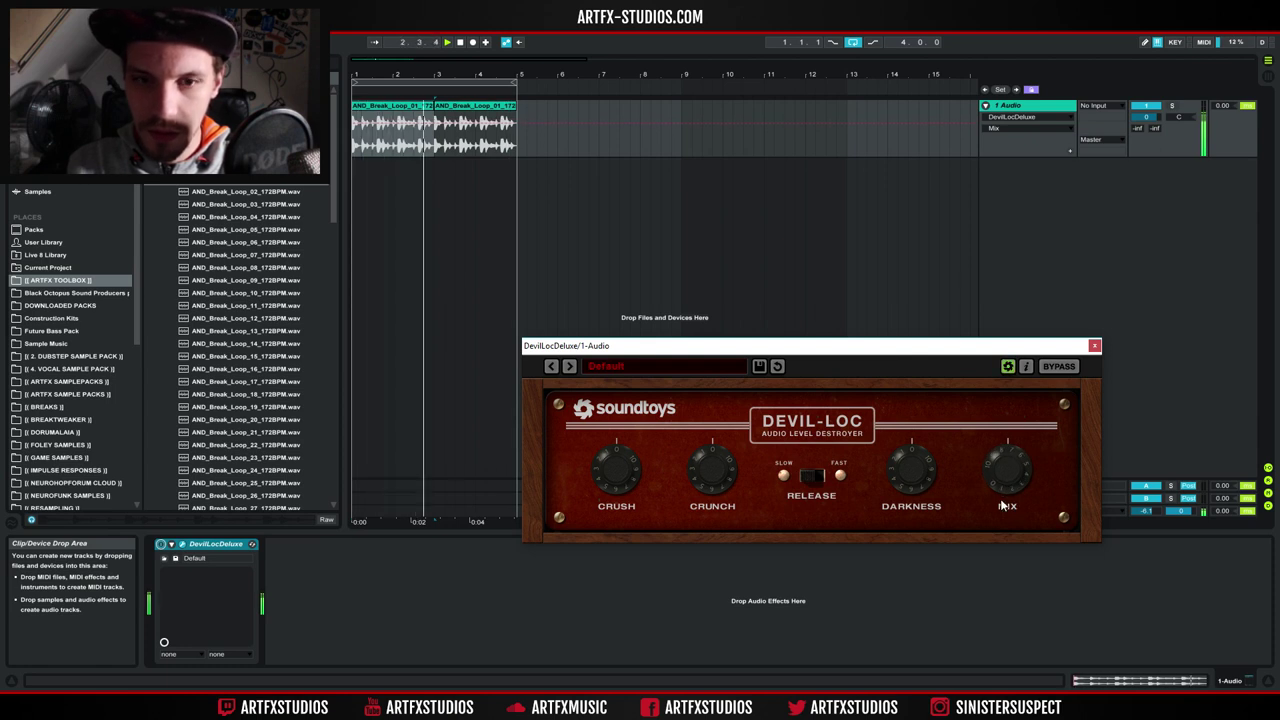
# Turn down Devil-Loc Deluxe's Mix and A/B the playing loop by toggling the device off and on.
pyautogui.click(165, 549)
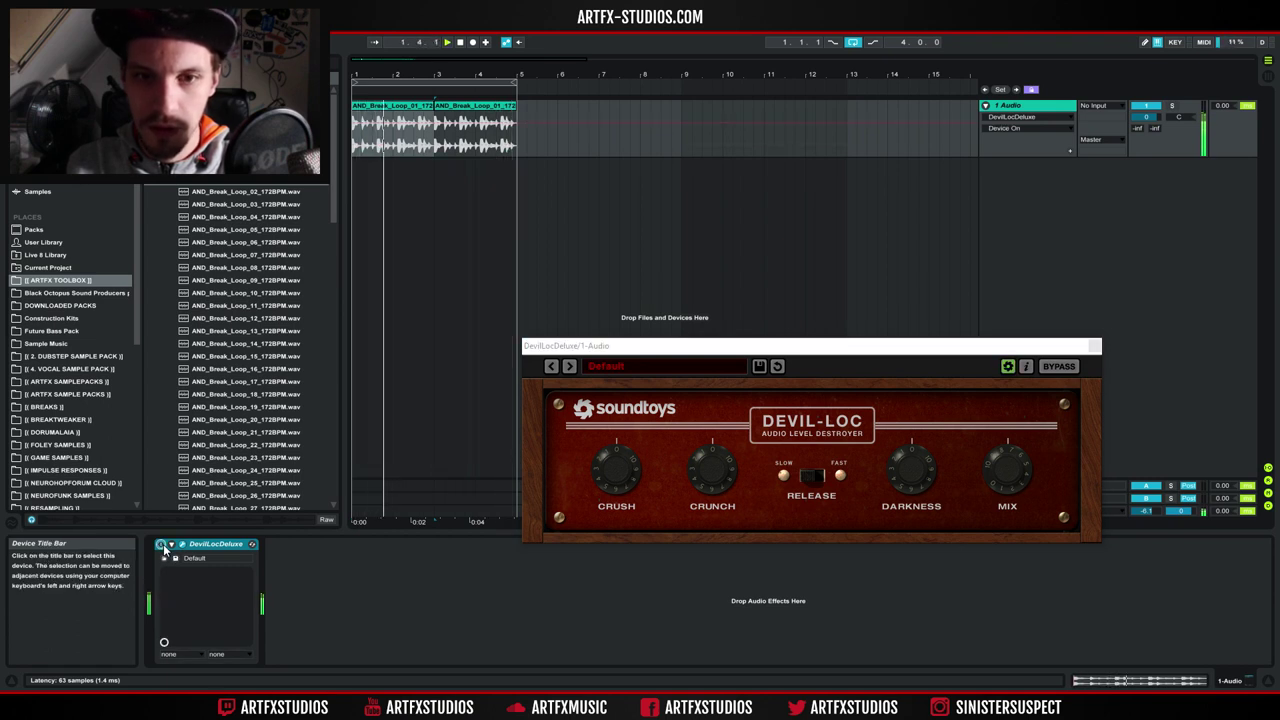
pyautogui.click(620, 505)
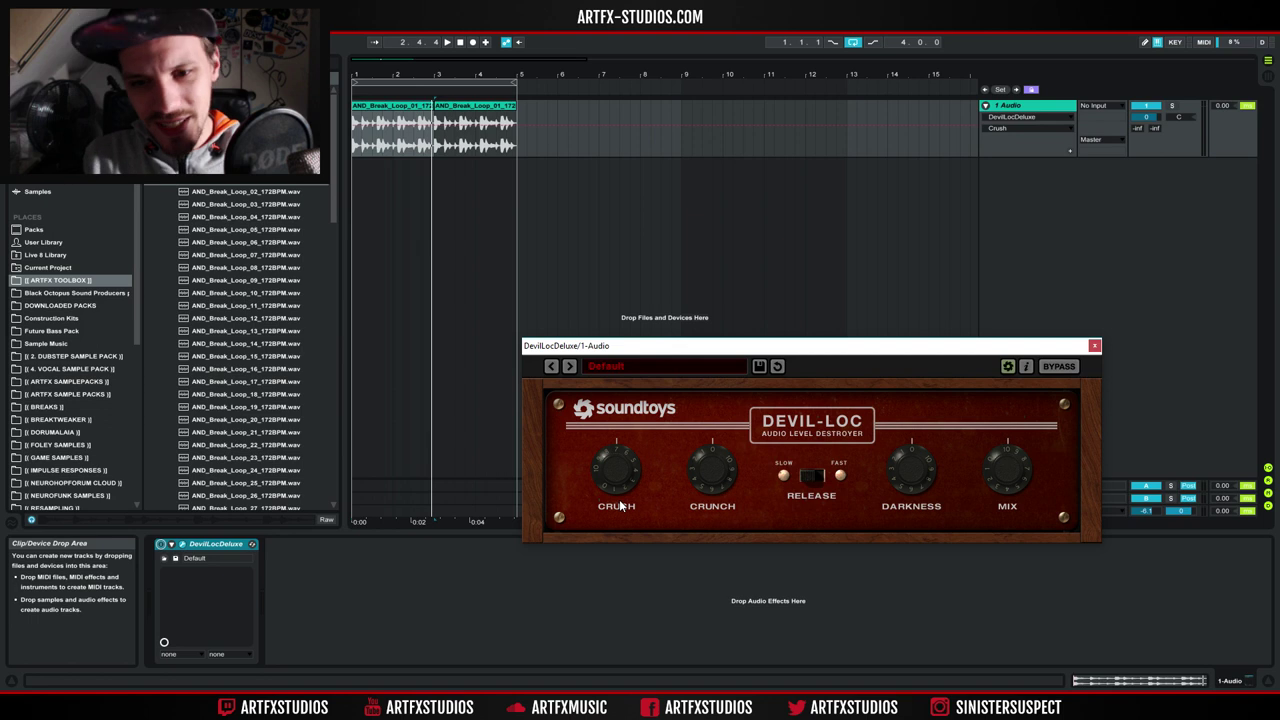
pyautogui.press('space')
pyautogui.press('space')
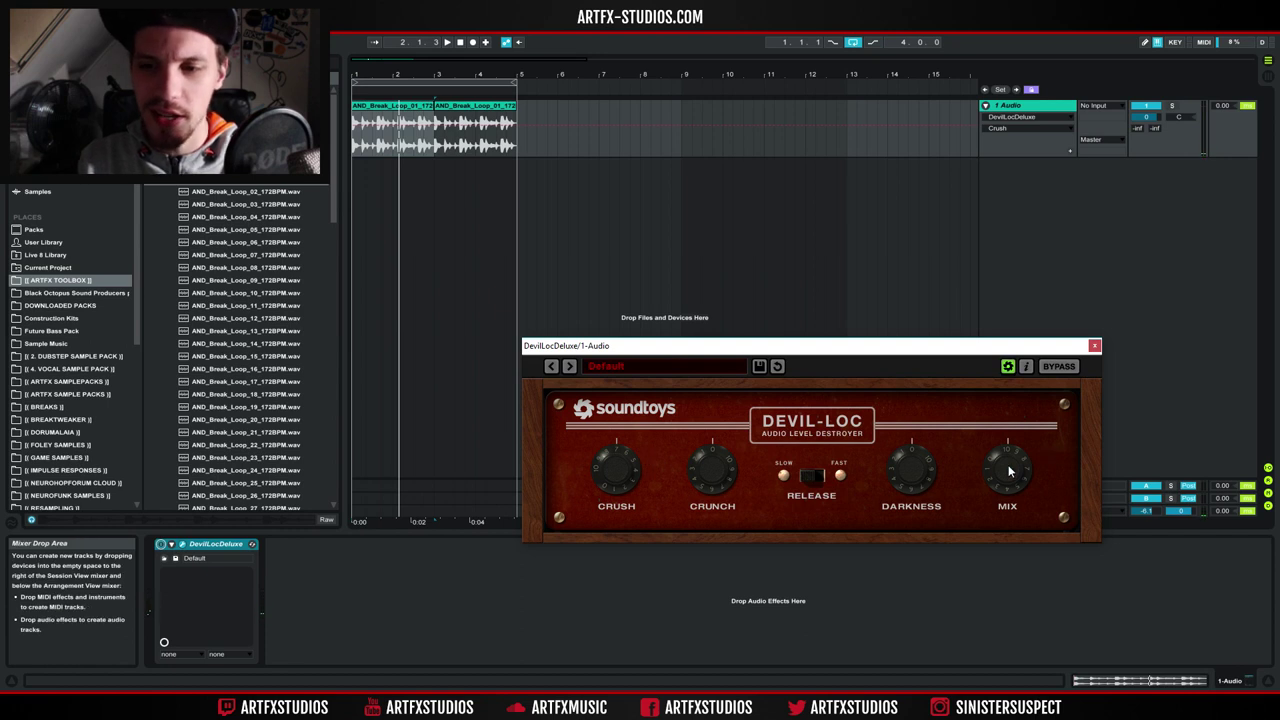
pyautogui.moveTo(1014, 465); pyautogui.dragTo(1027, 510)
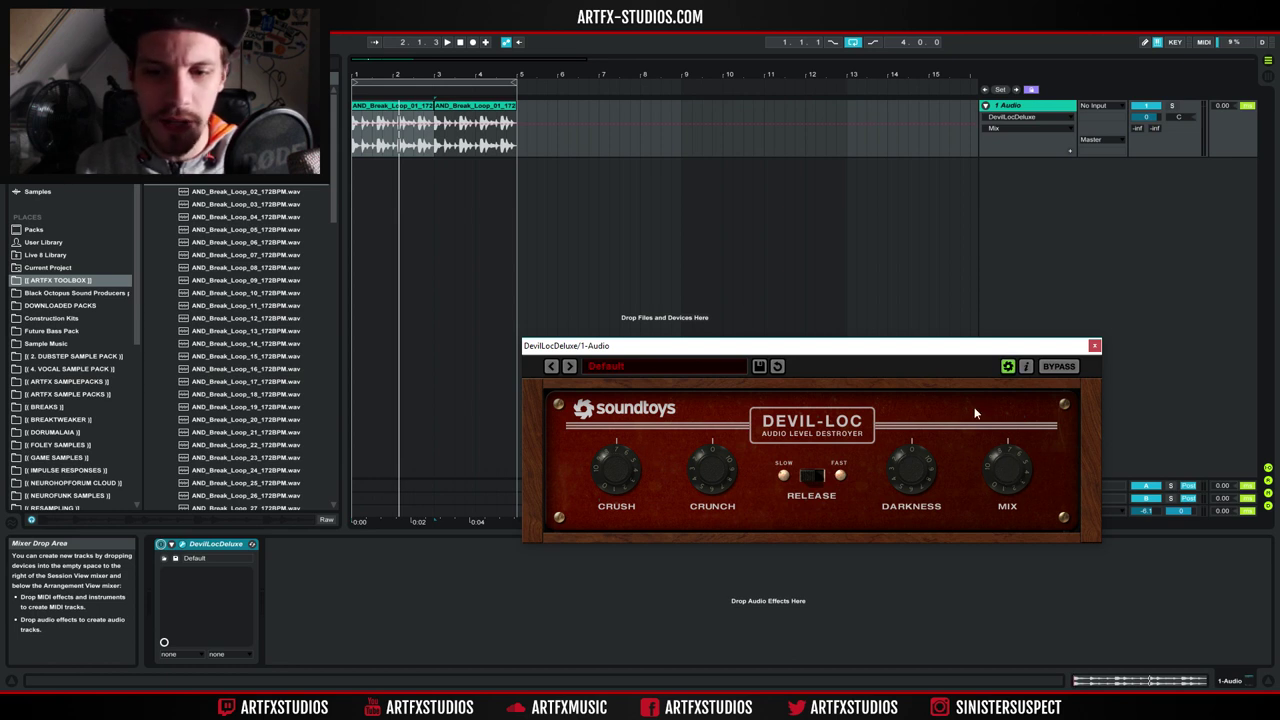
pyautogui.press('space')
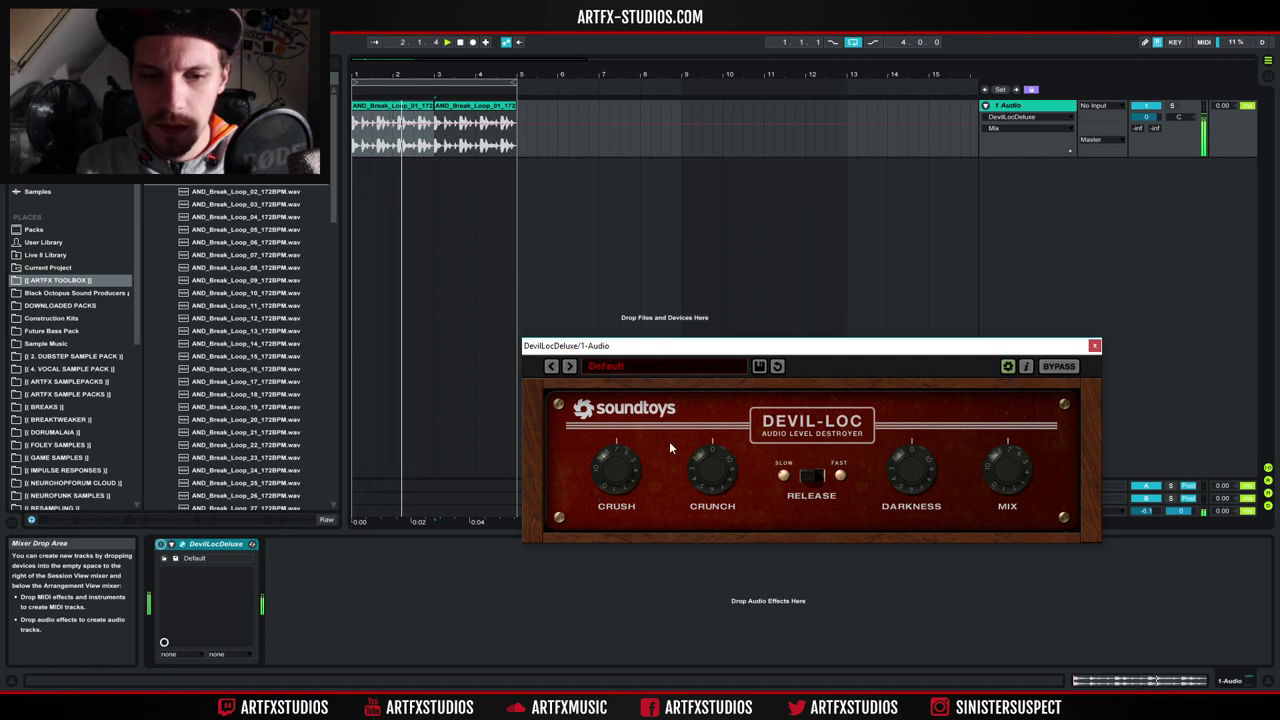
pyautogui.click(161, 544)
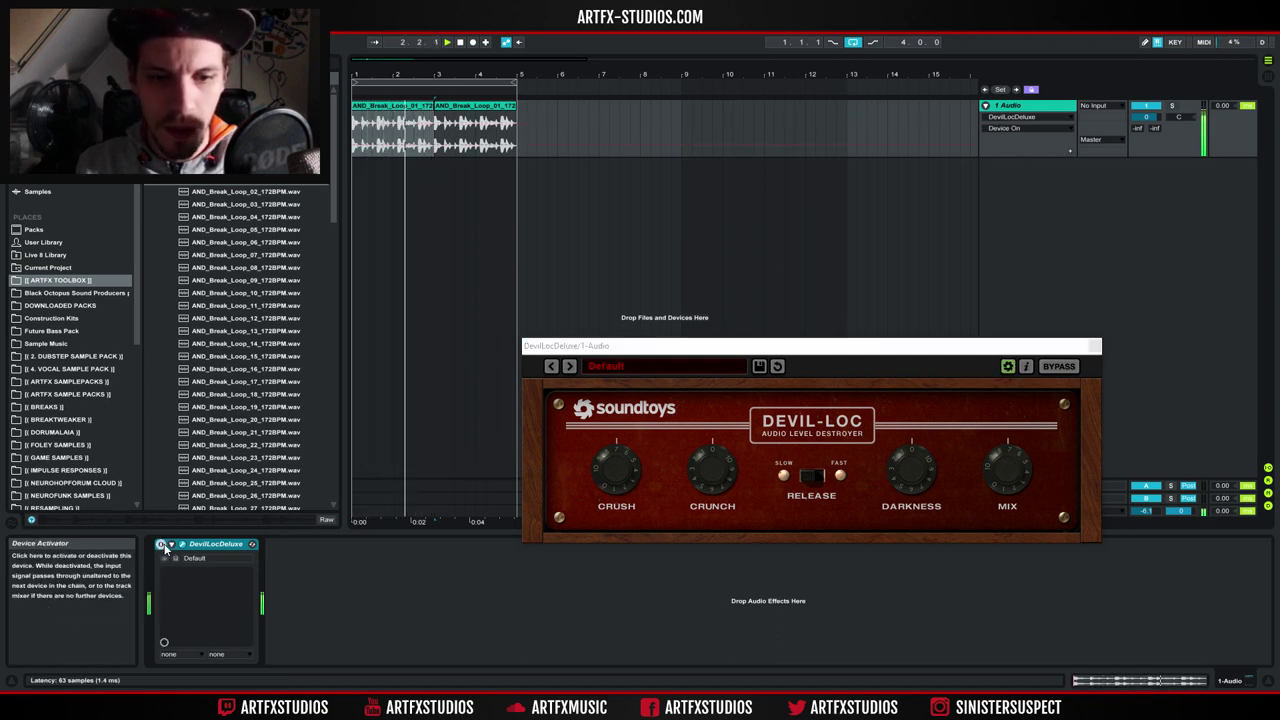
# Stop, then replay the drum loop from the start with Devil-Loc Deluxe's Crunch parameter selected.
pyautogui.press('space')
pyautogui.press('space')
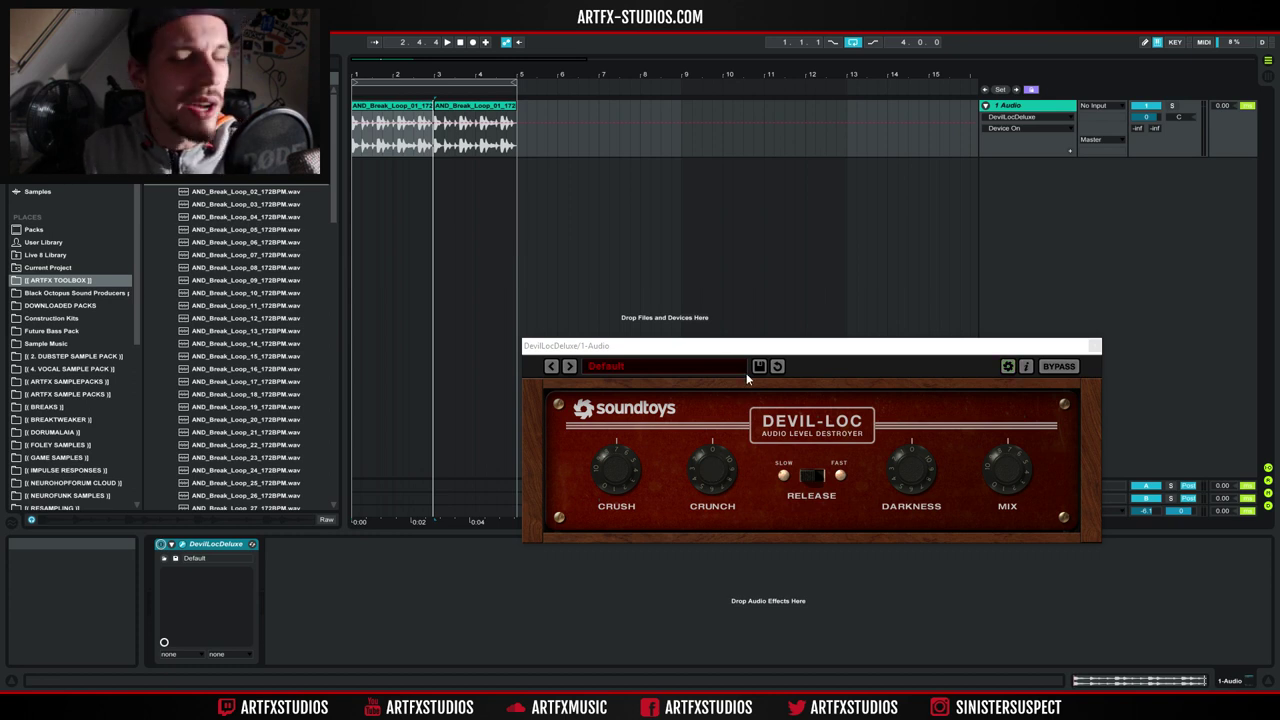
pyautogui.click(714, 476)
pyautogui.press('space')
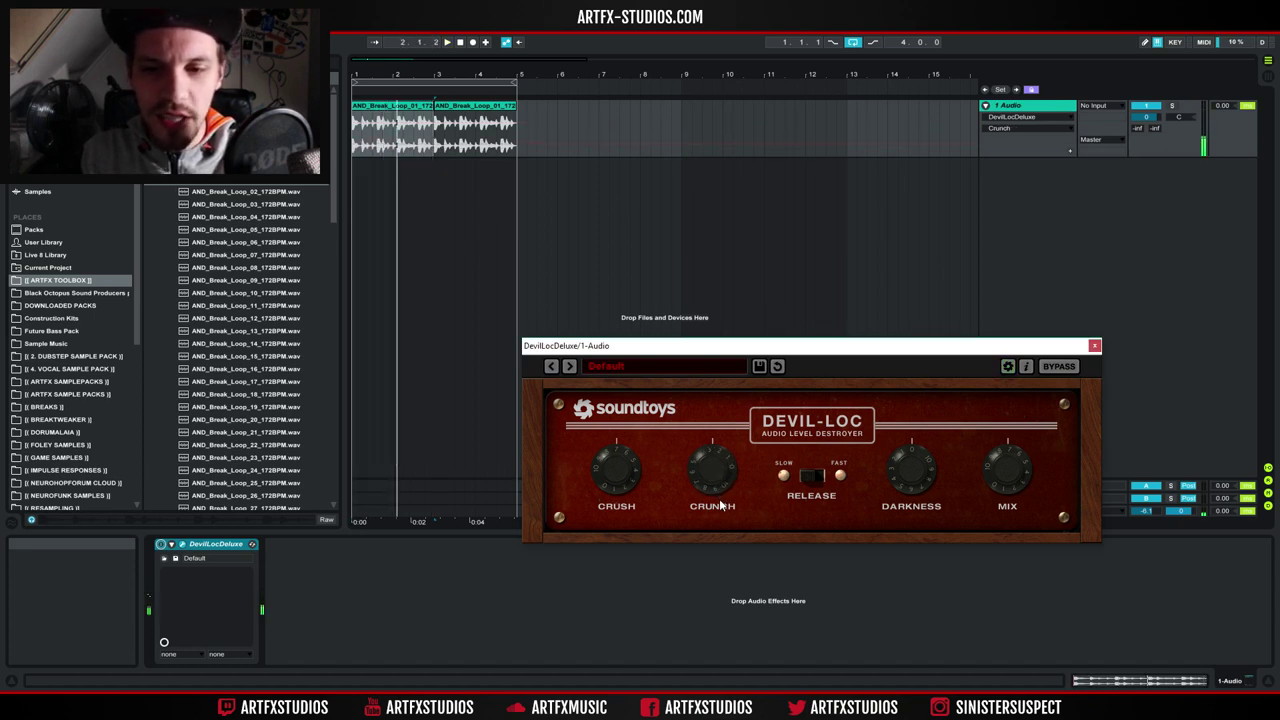
pyautogui.press('space')
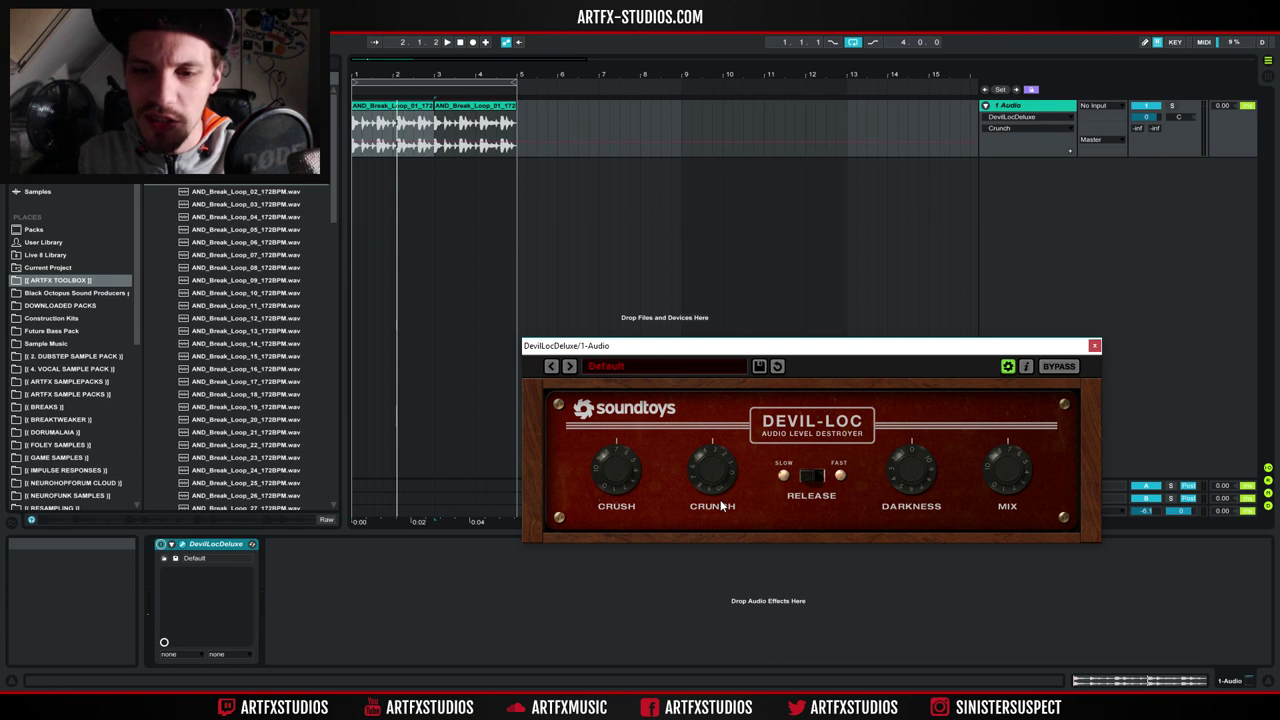
pyautogui.press('space')
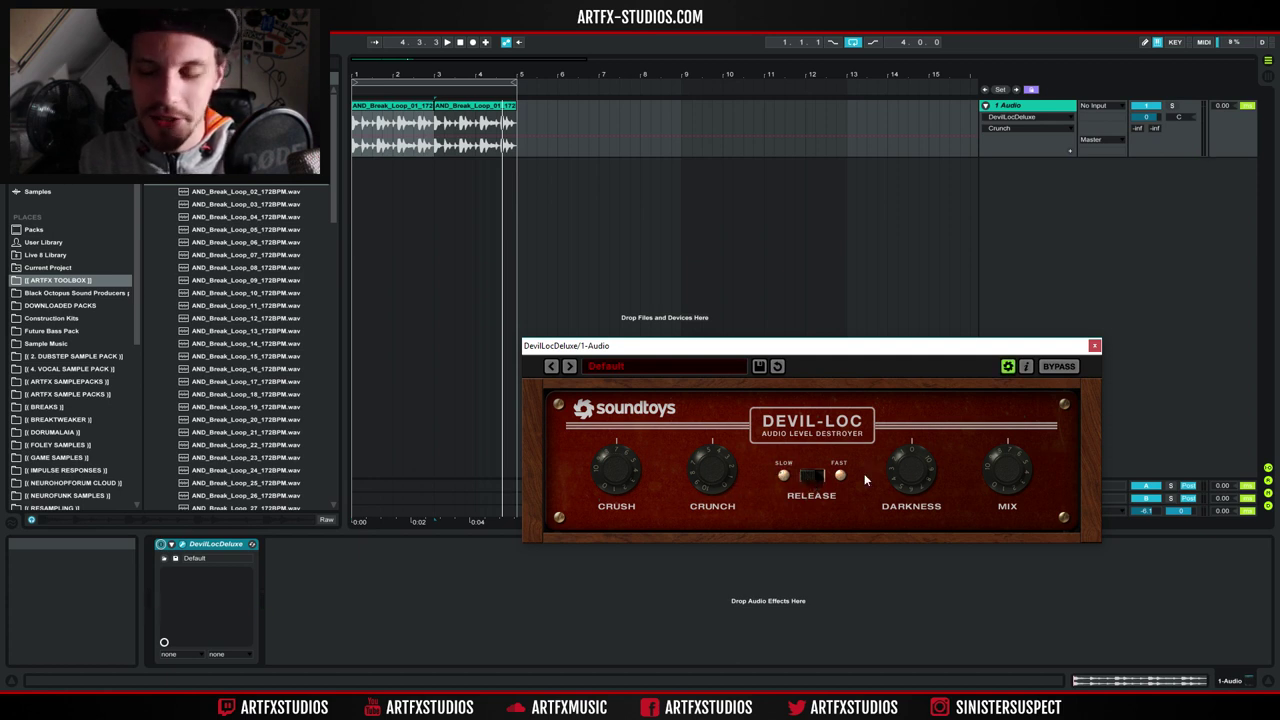
# Flip Devil-Loc's Release switch back and forth, play the break, then set Release to Fast.
pyautogui.click(818, 476)
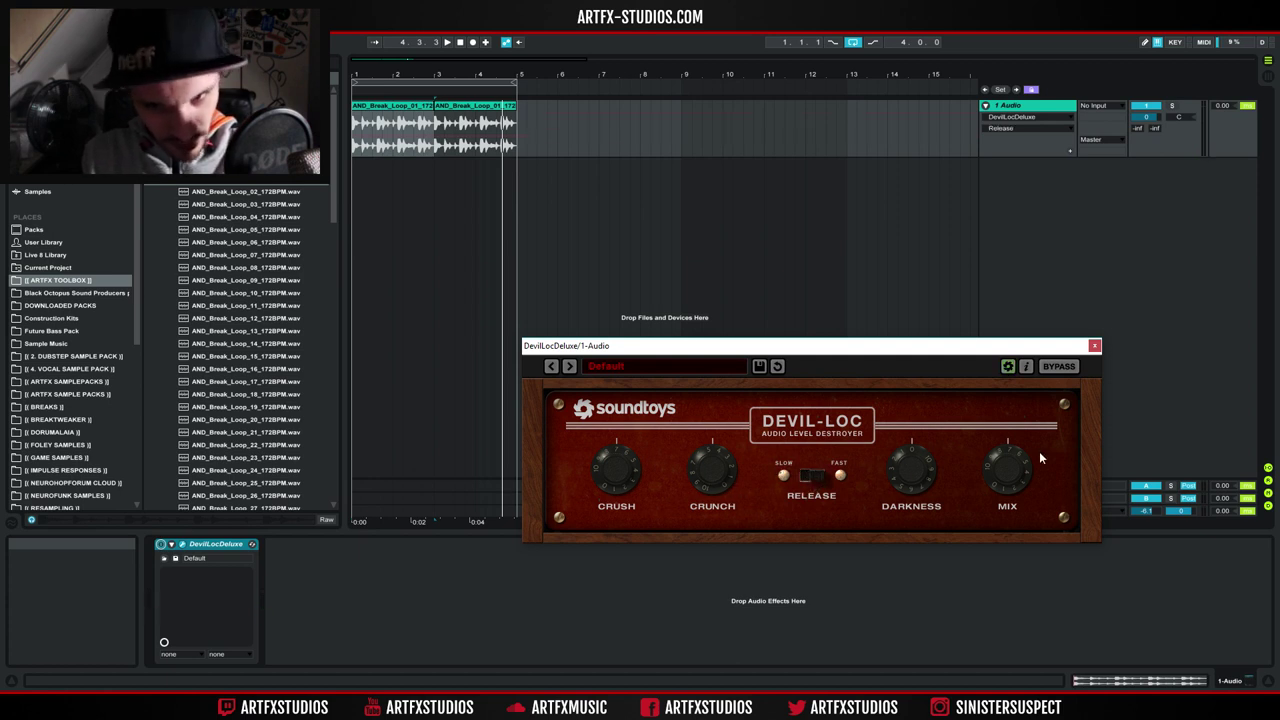
pyautogui.click(809, 480)
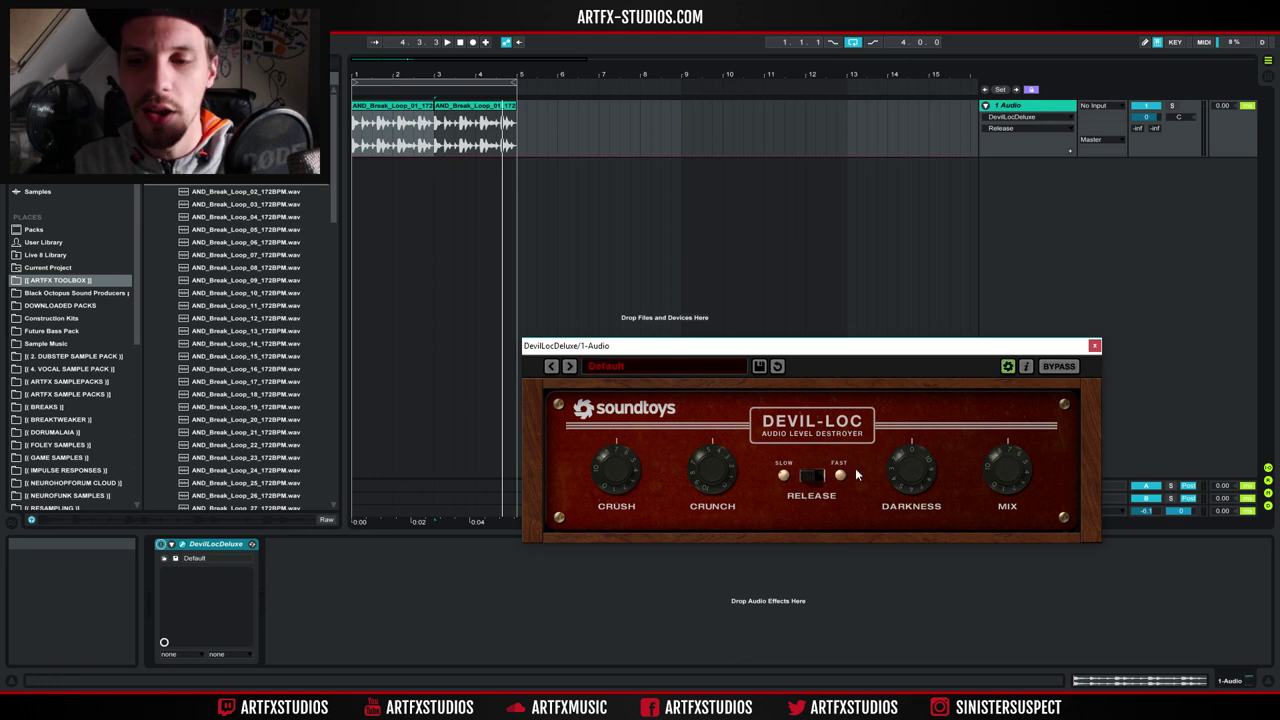
pyautogui.press('space')
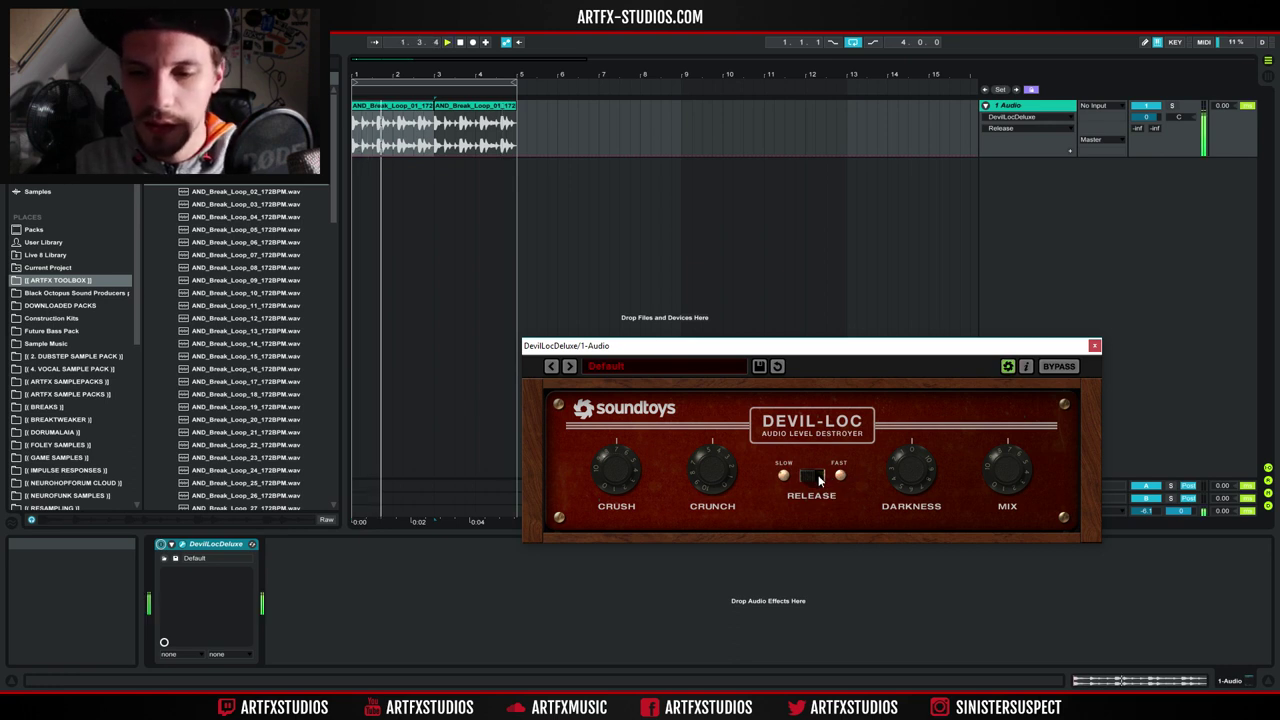
pyautogui.click(815, 477)
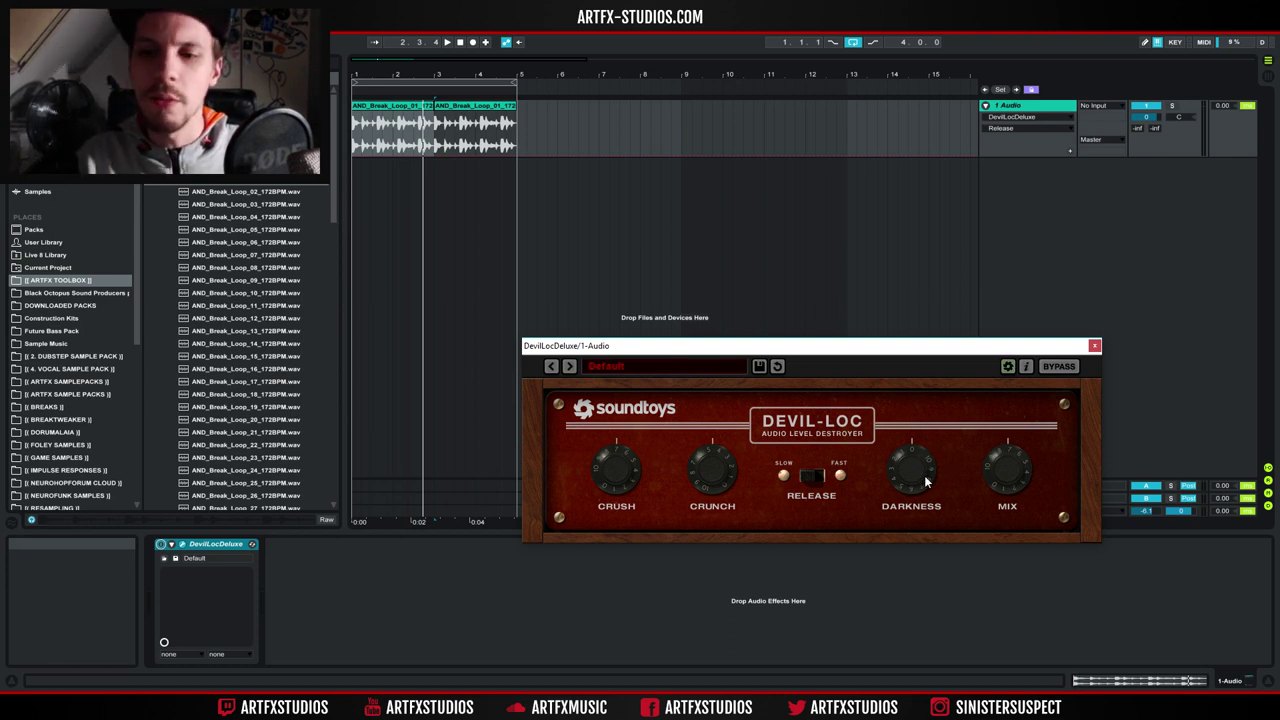
# Play the loop, raise the Darkness knob, then fine-tune it slightly.
pyautogui.press('space')
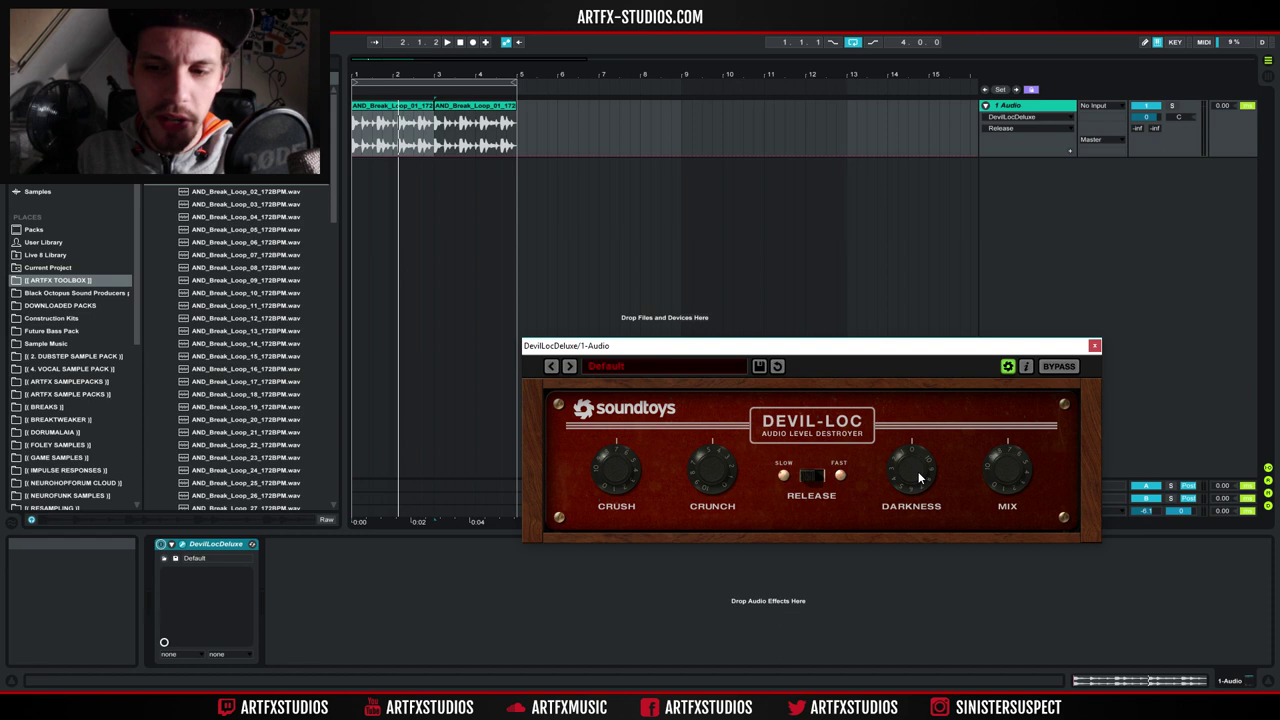
pyautogui.moveTo(920, 475); pyautogui.dragTo(920, 413)
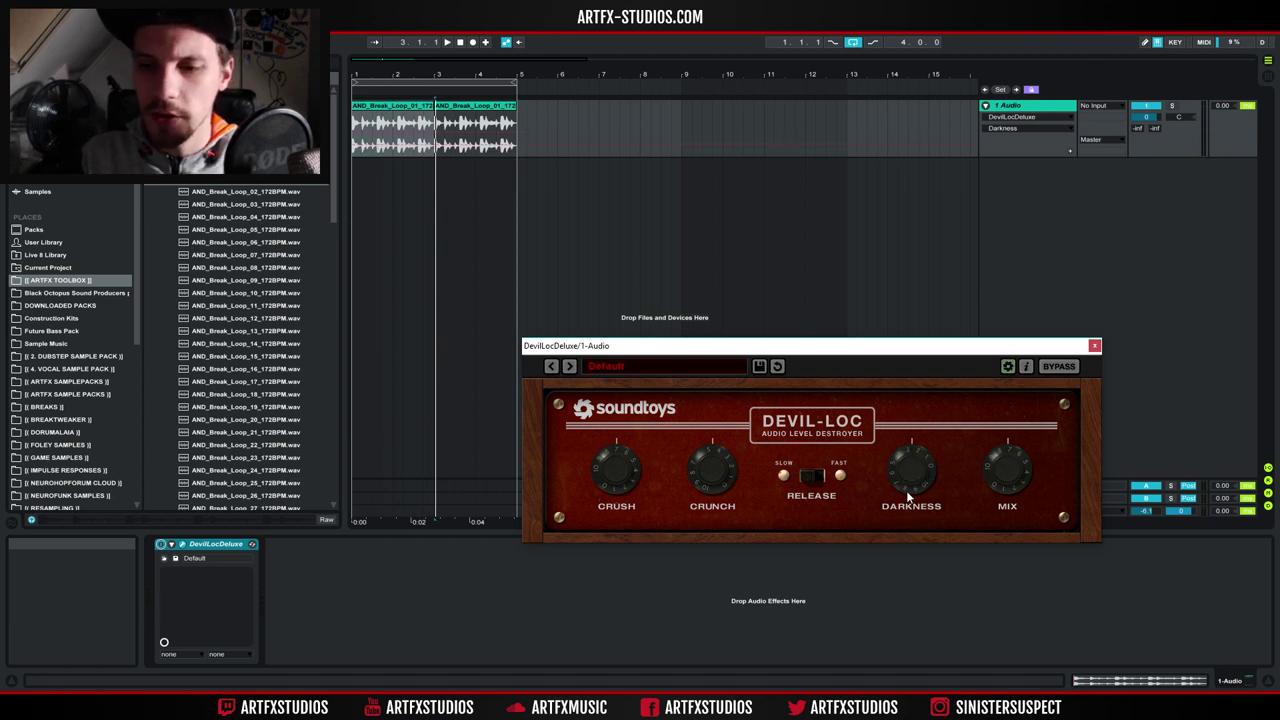
pyautogui.moveTo(908, 506); pyautogui.dragTo(911, 481)
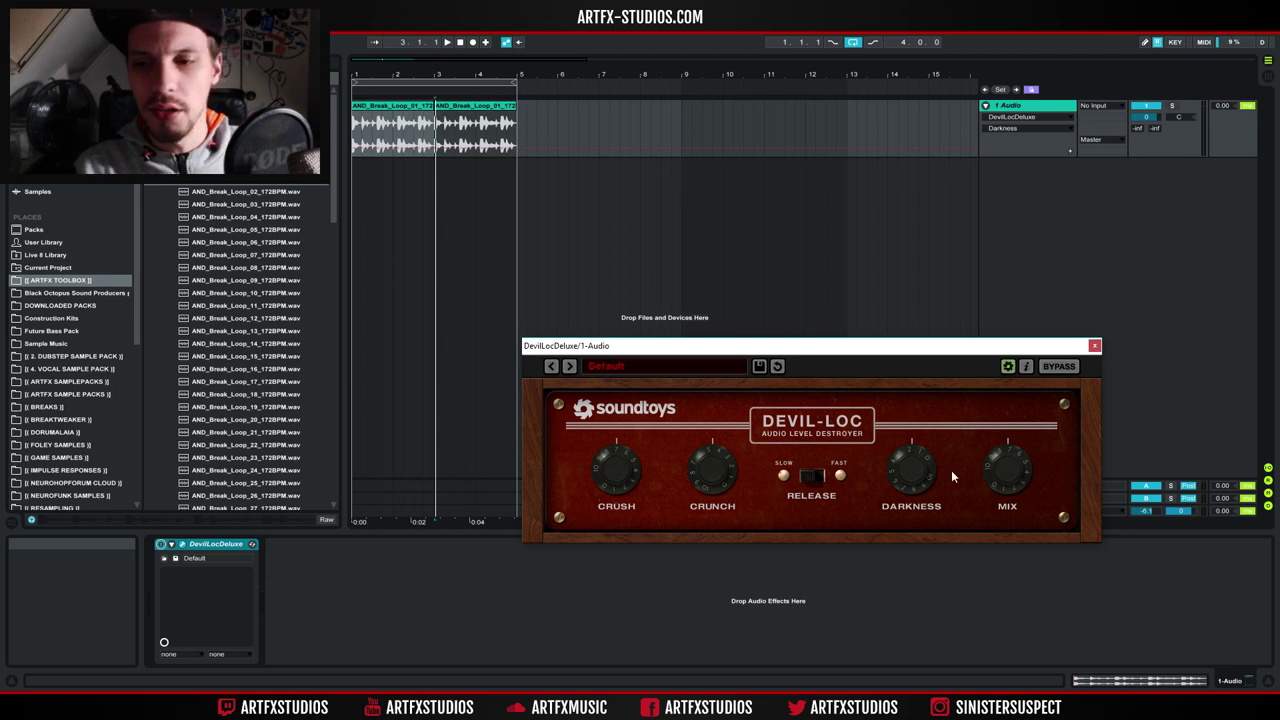
# Play the break with Devil-Loc bypassed to hear it dry, replay, then re-enable the plugin.
pyautogui.click(1007, 459)
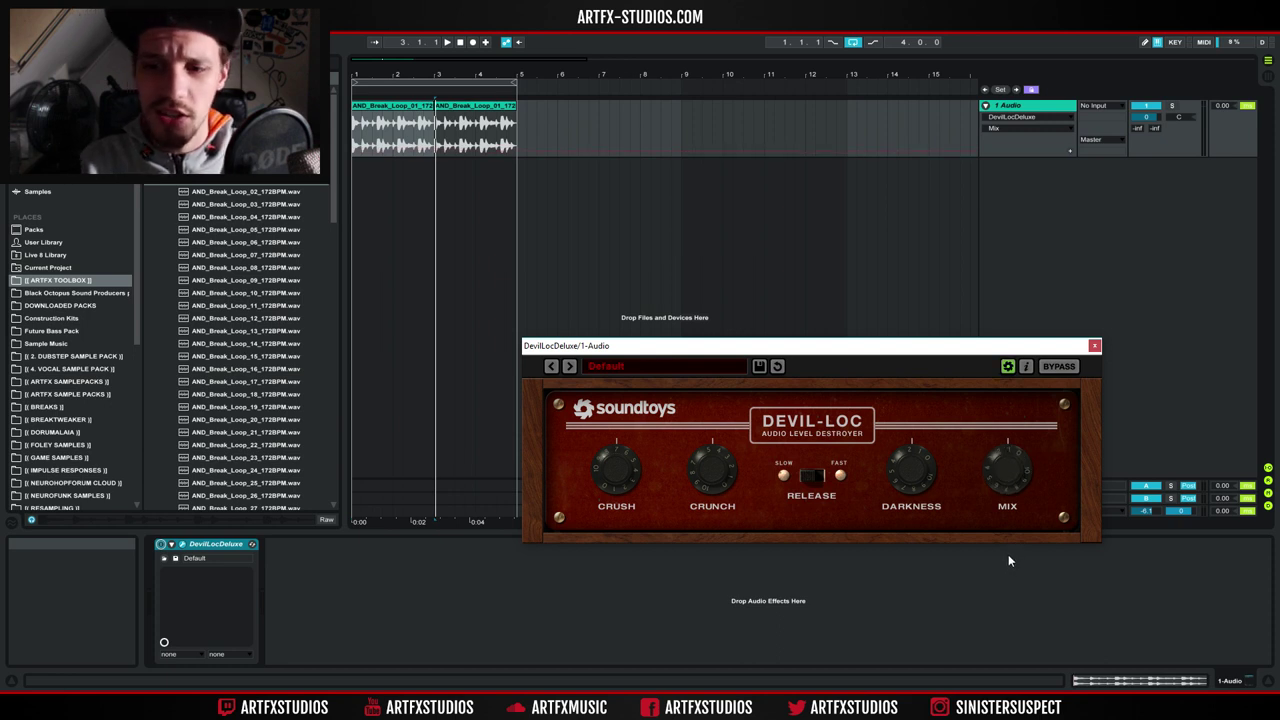
pyautogui.press('space')
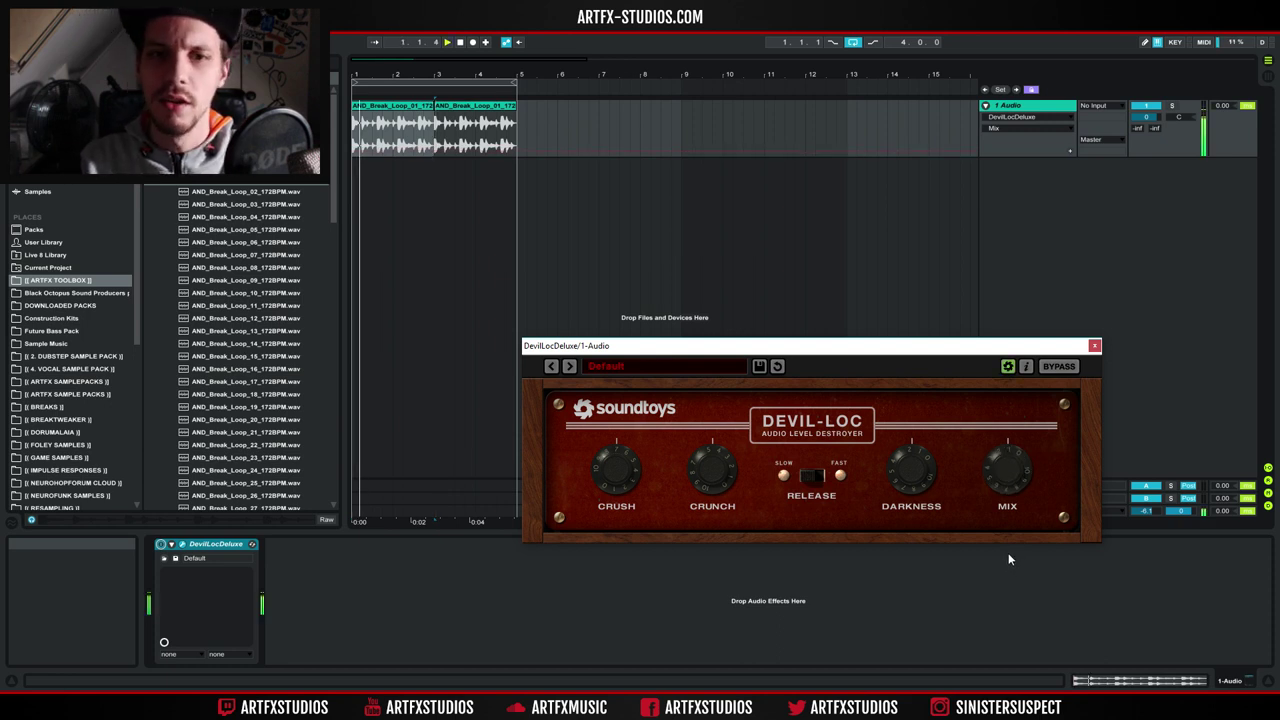
pyautogui.click(1060, 366)
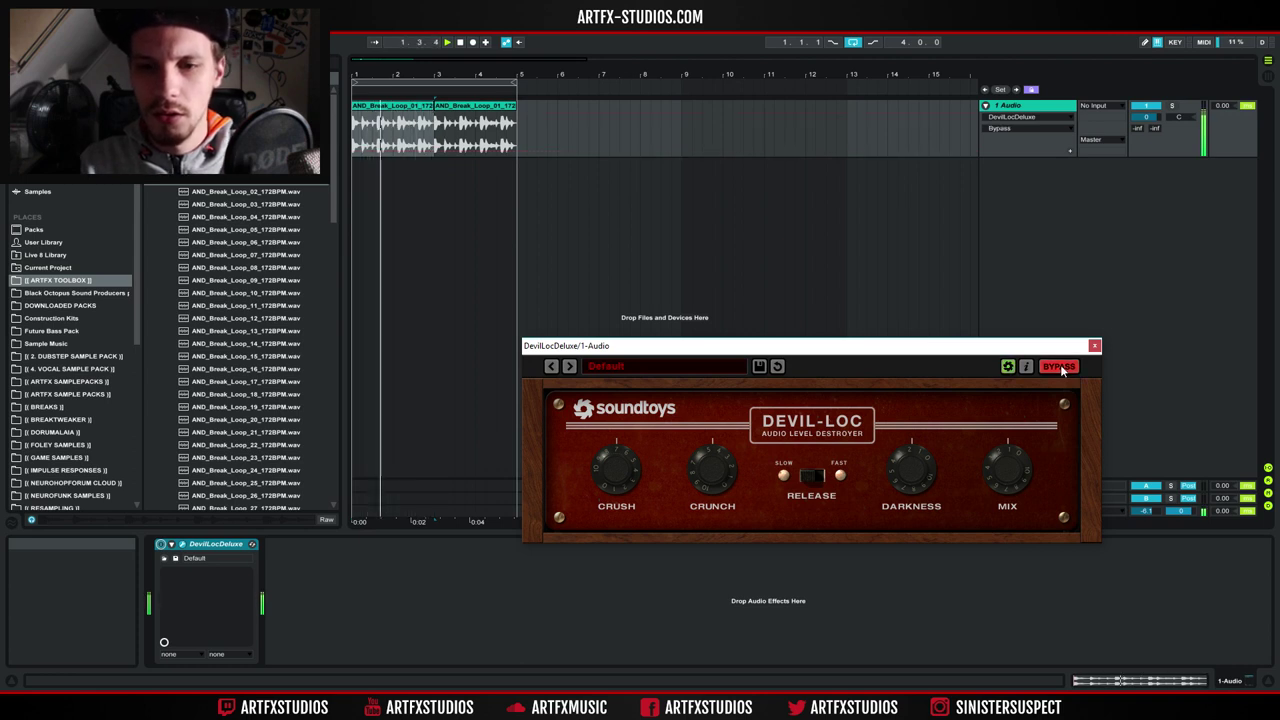
pyautogui.click(1012, 462)
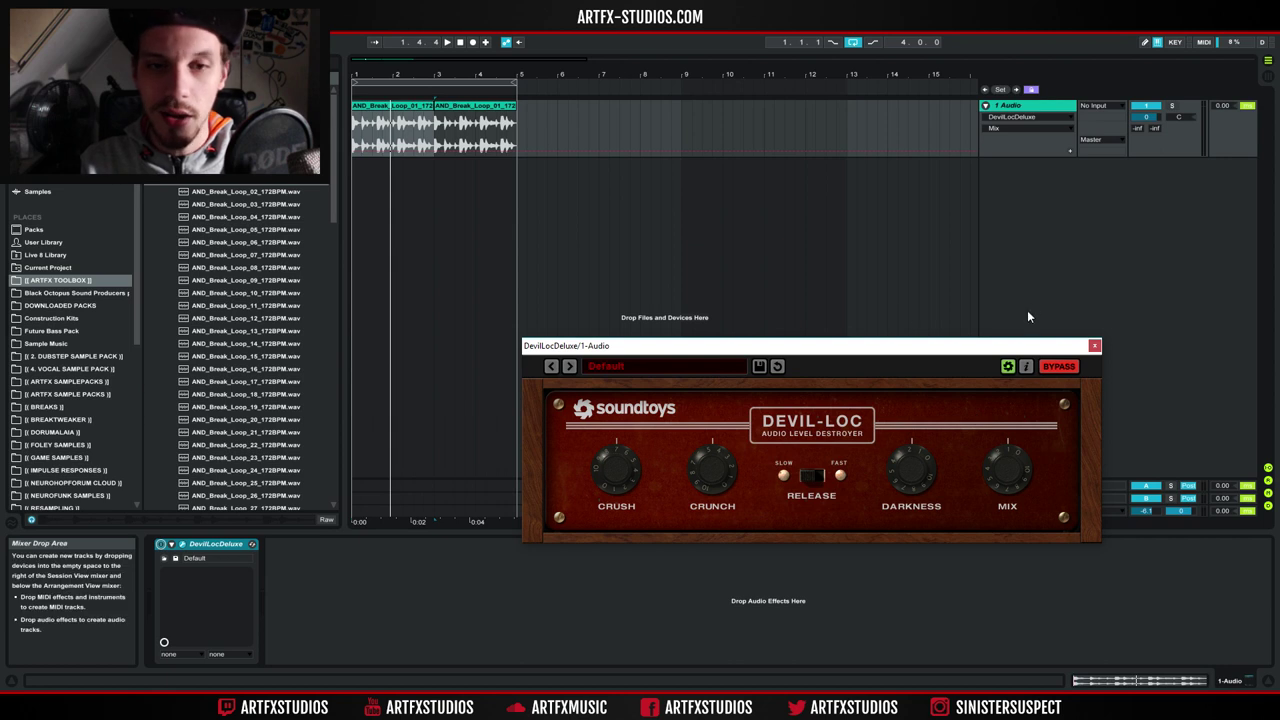
pyautogui.press('space')
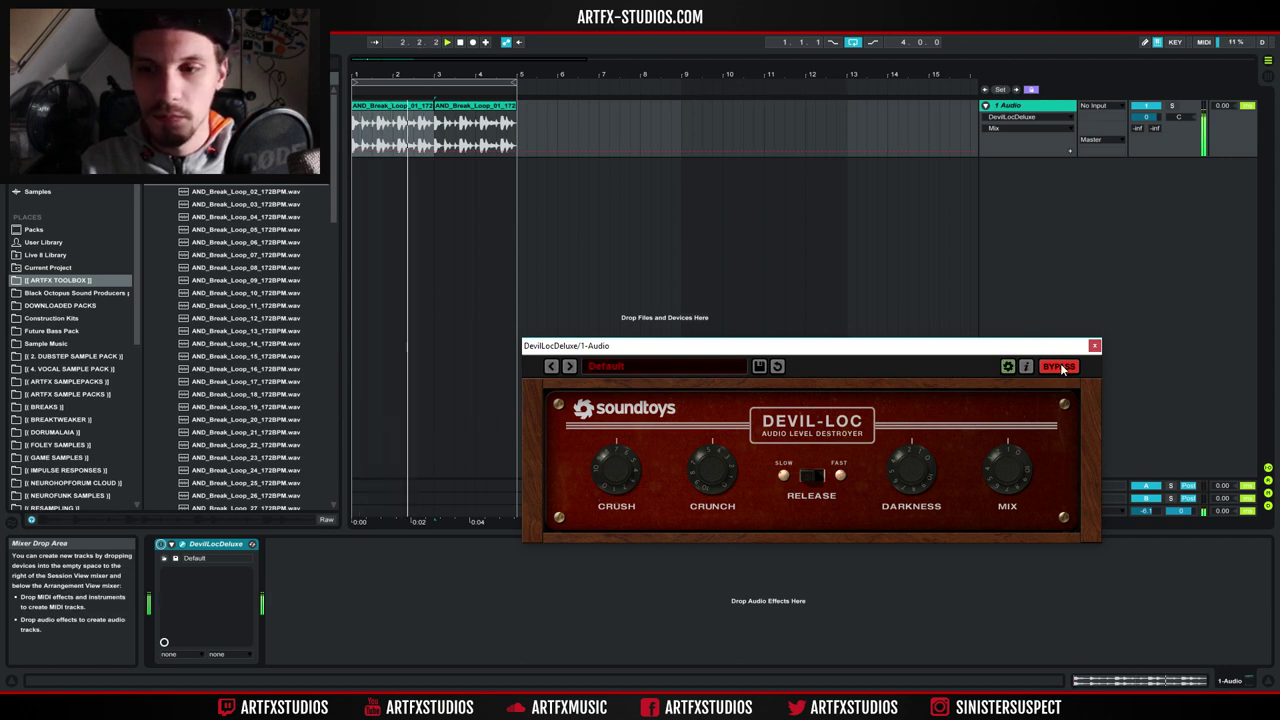
pyautogui.click(1060, 367)
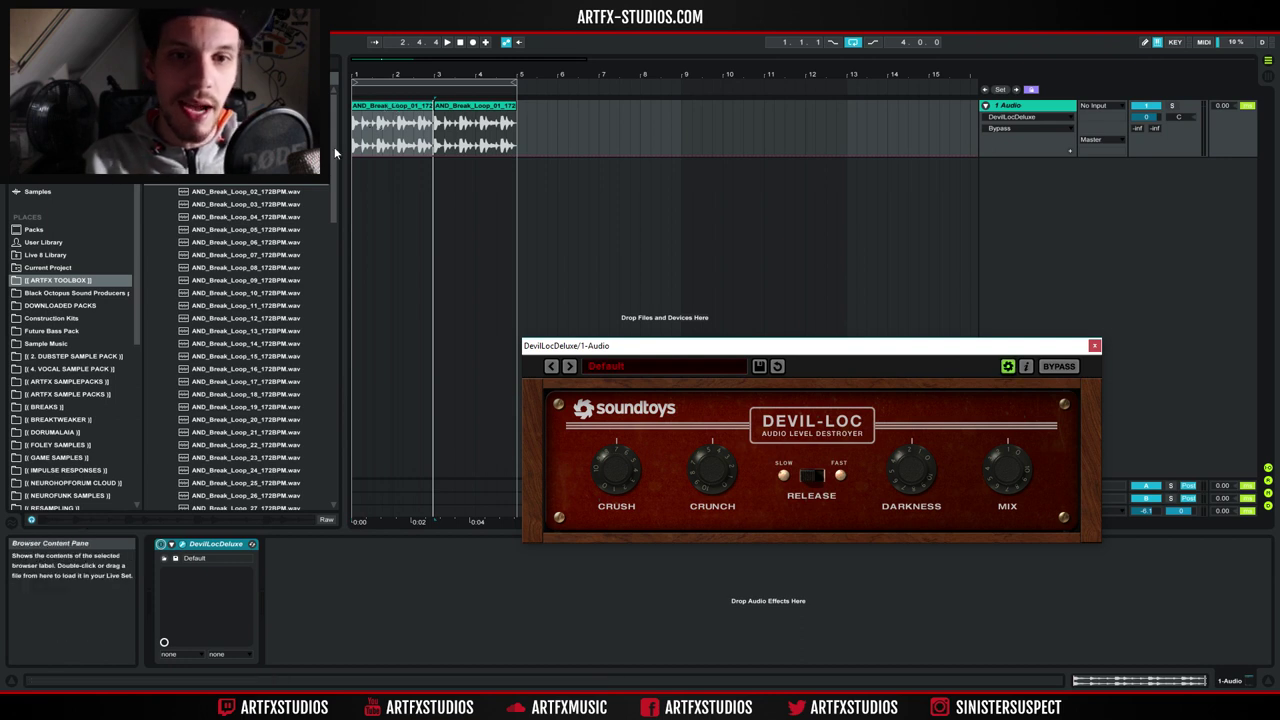
# Scroll the break loop files in the Browser and step between them and the sample folder list.
pyautogui.scroll(-7, 312, 238)
pyautogui.scroll(7, 318, 302)
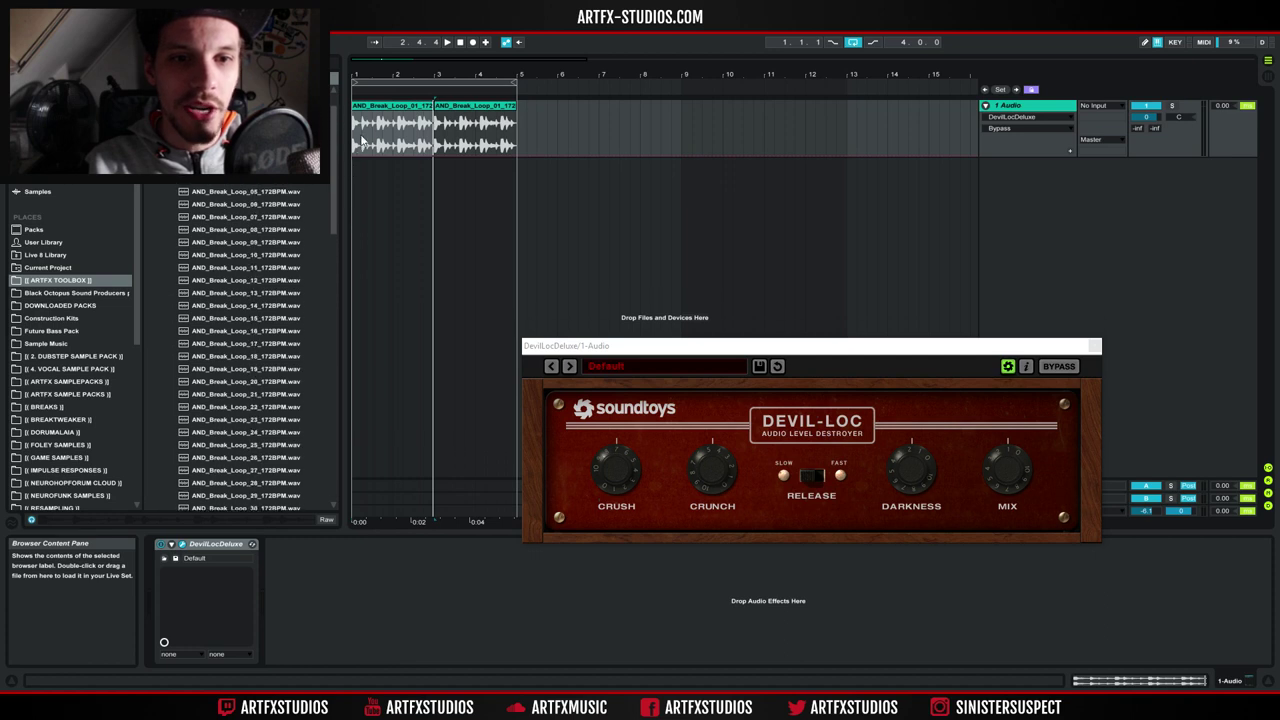
pyautogui.press('Left')
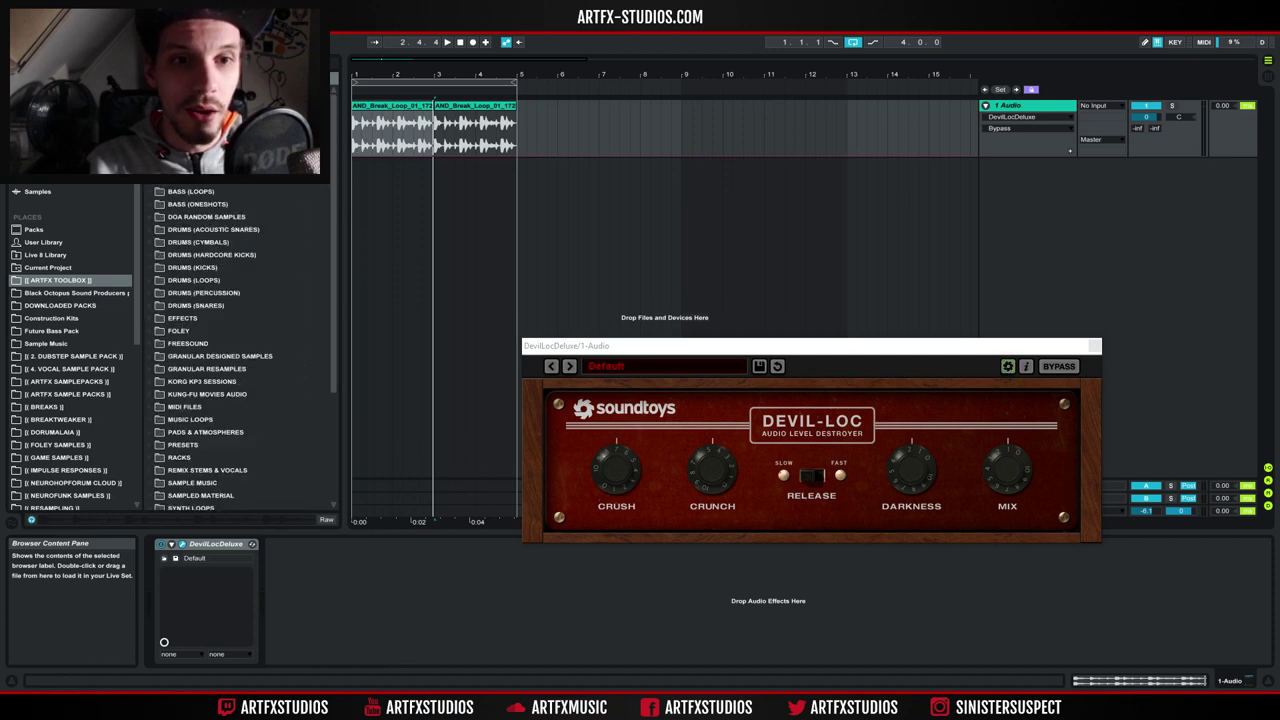
pyautogui.press('Right')
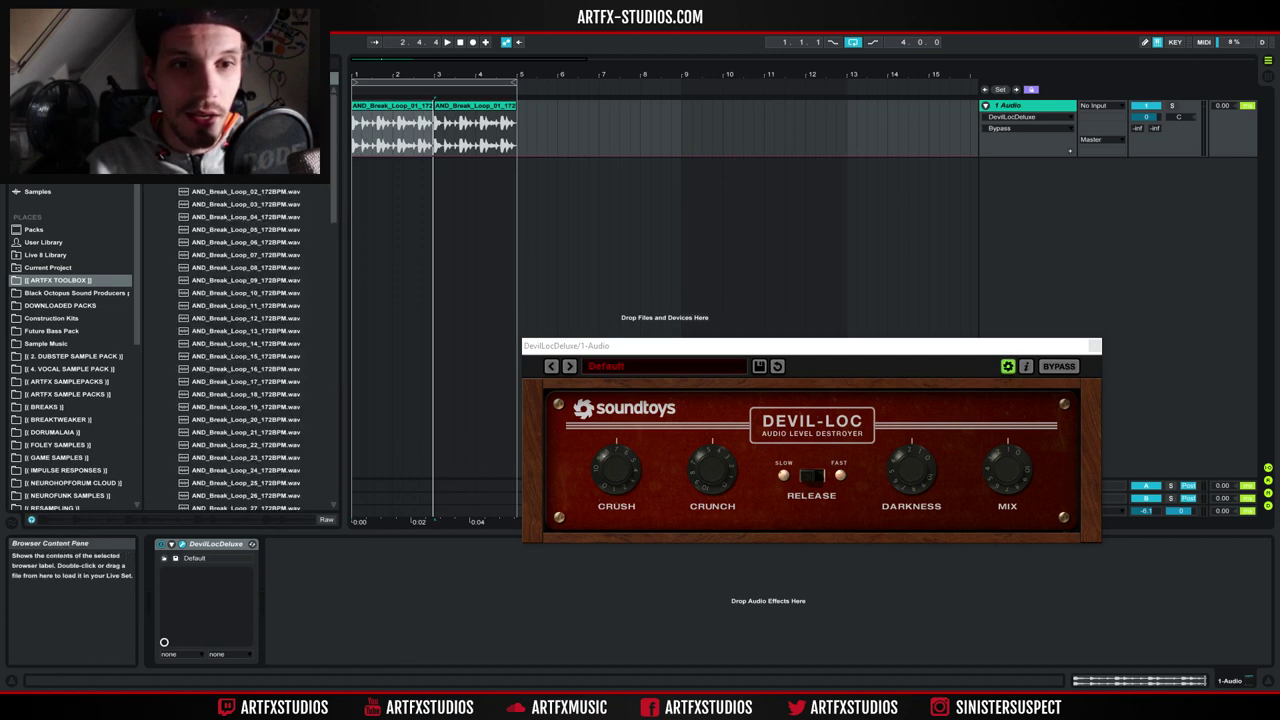
pyautogui.press('Left')
pyautogui.press('Right')
pyautogui.press('Left')
# Open AND_Percussion_Loops, browse hi-hat and foley samples, return to the folders, and select both break clips.
pyautogui.click(166, 203)
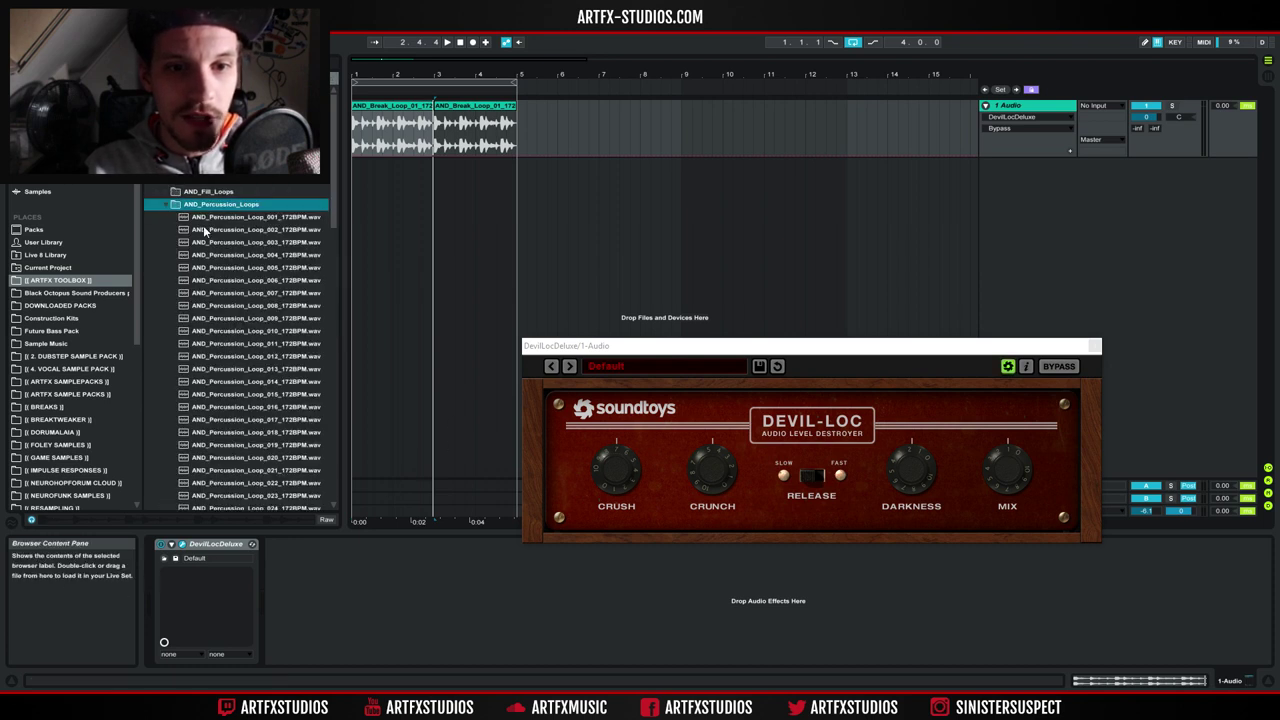
pyautogui.press('Left')
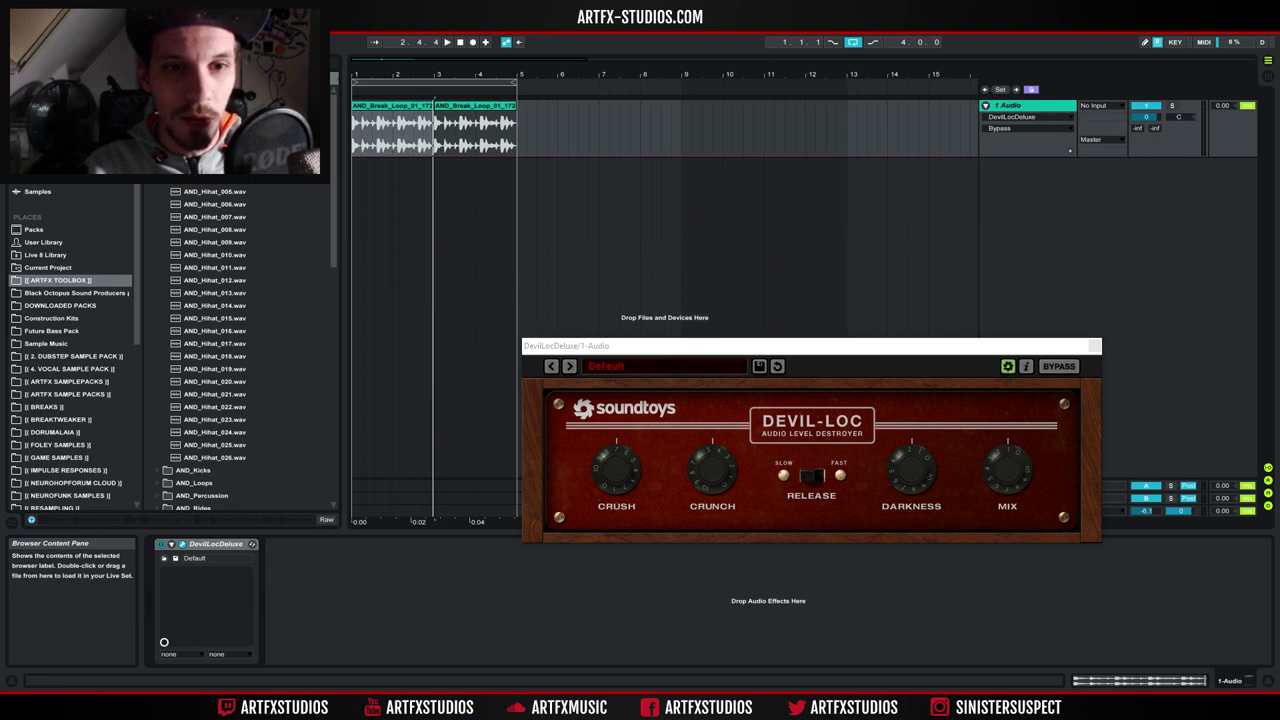
pyautogui.press('Up')
pyautogui.moveTo(335, 113); pyautogui.dragTo(430, 84)
pyautogui.press('Left')
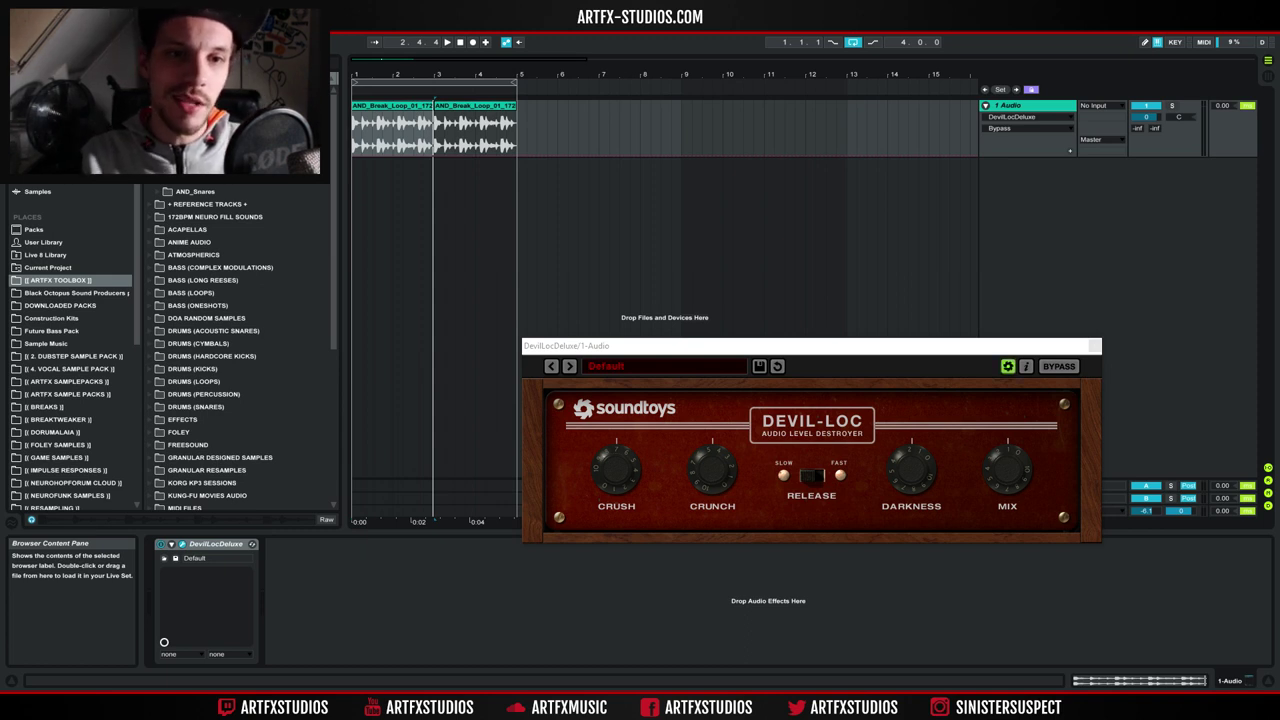
pyautogui.click(397, 112)
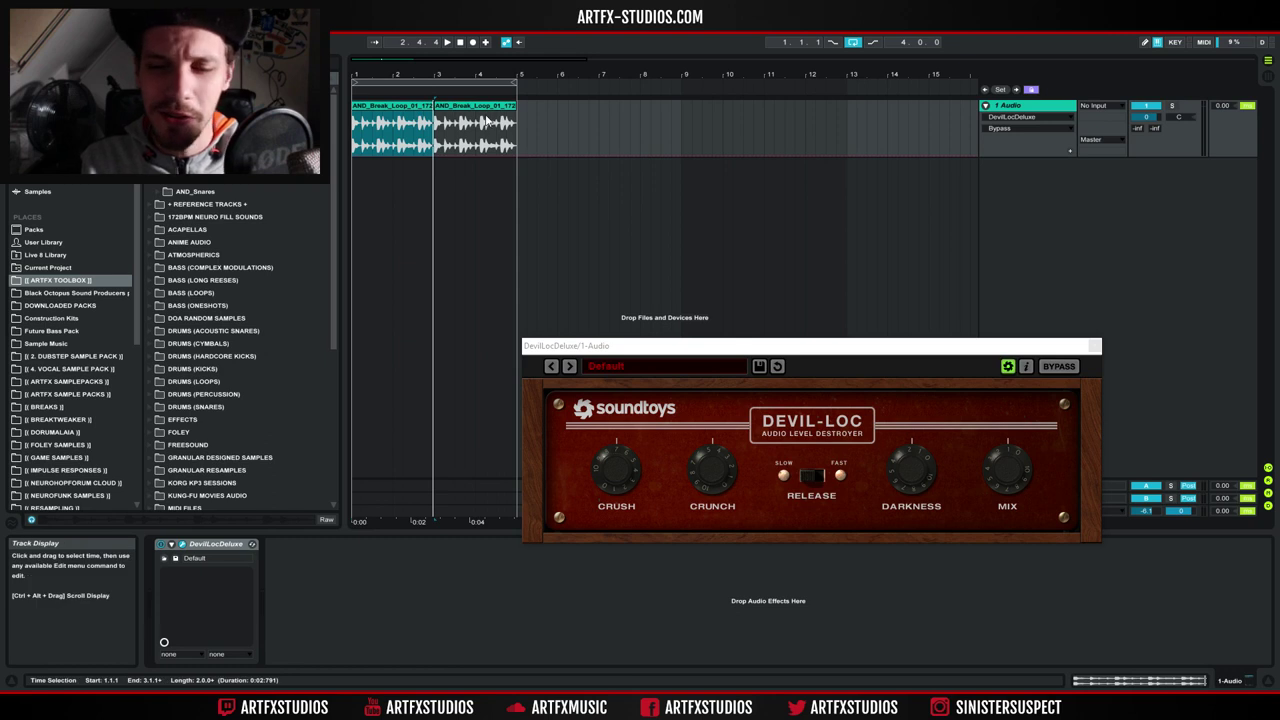